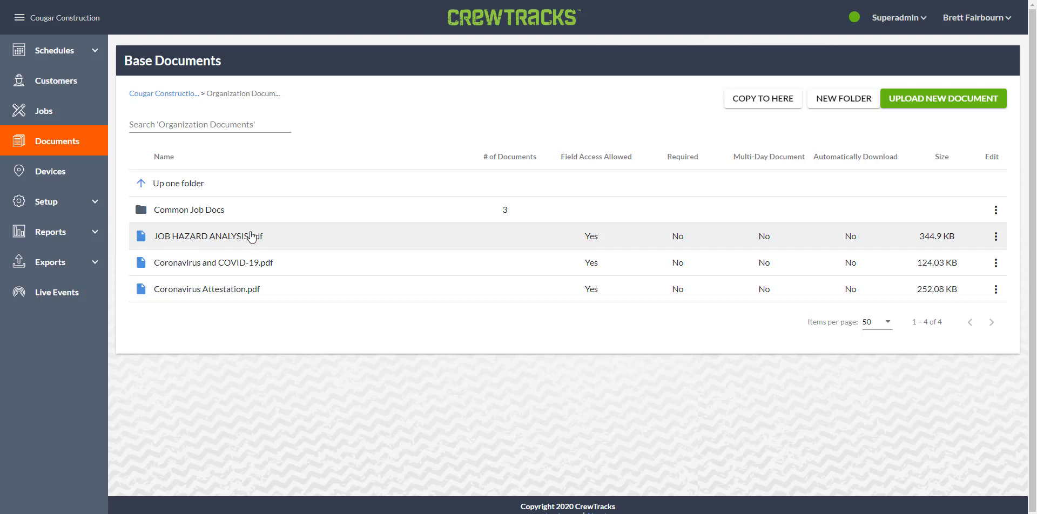
- Open the base document JOB HAZARD ANALYSIS.pdf and clear the Masons and Laborers fields under Man Power
click(180, 240)
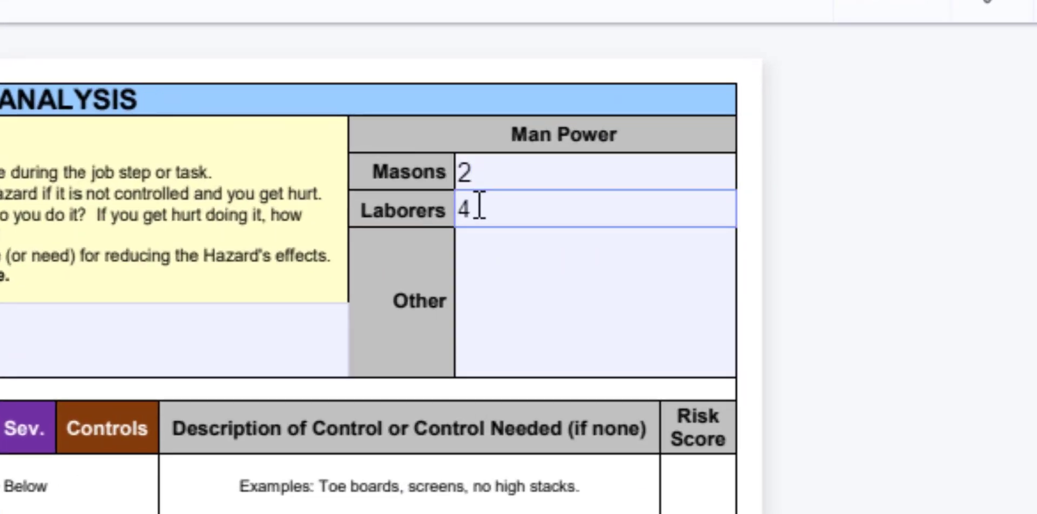
click(480, 174)
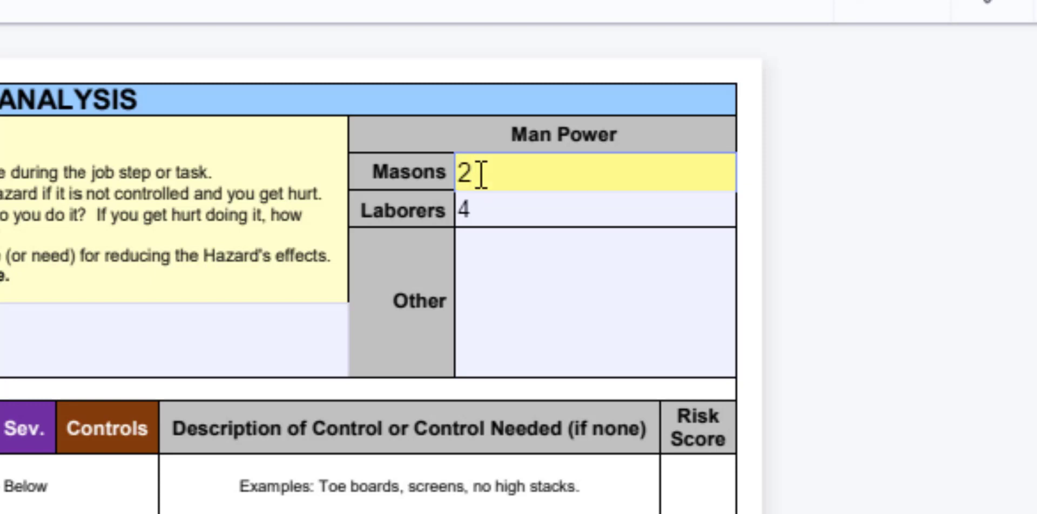
key(BackSpace)
click(480, 205)
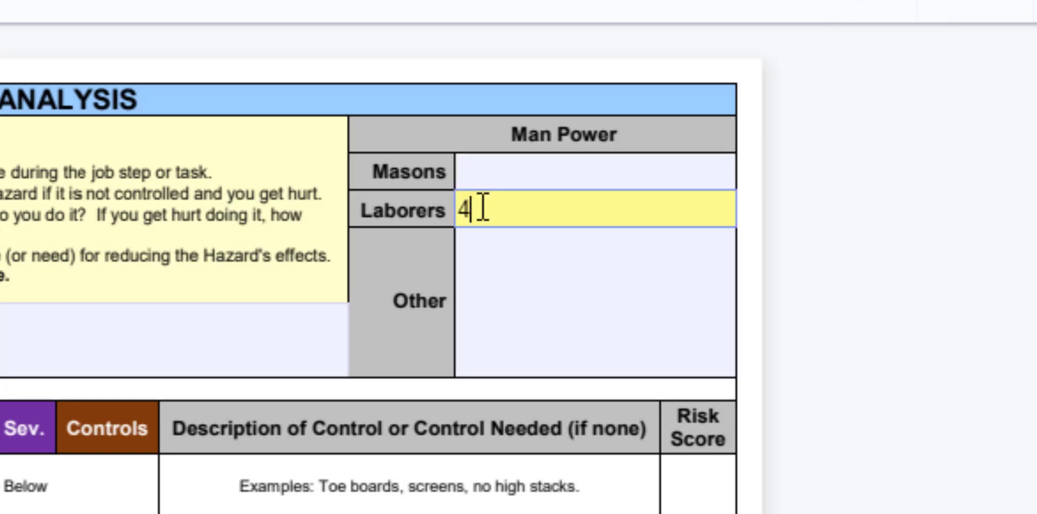
key(BackSpace)
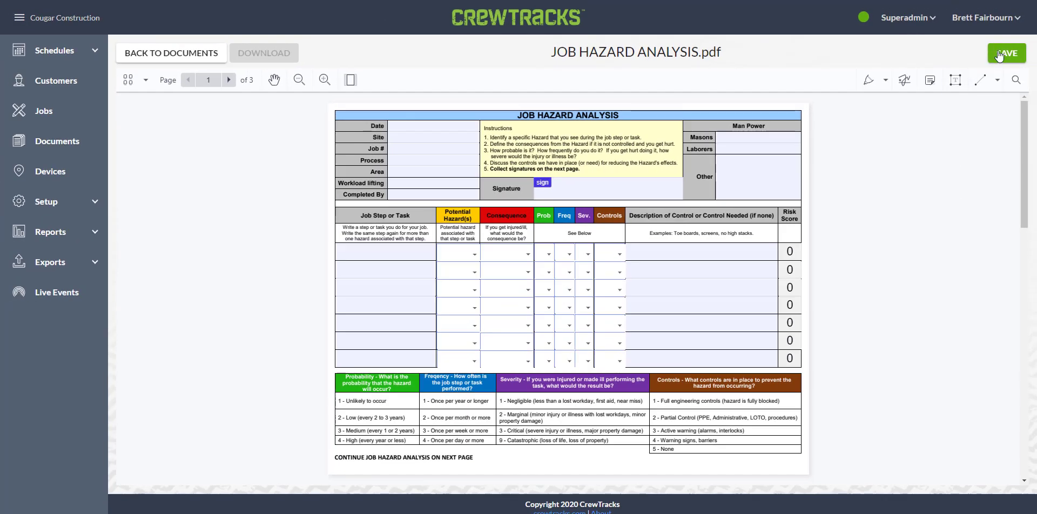
- Save the edited base document, reading the notice about new submissions before confirming
click(997, 54)
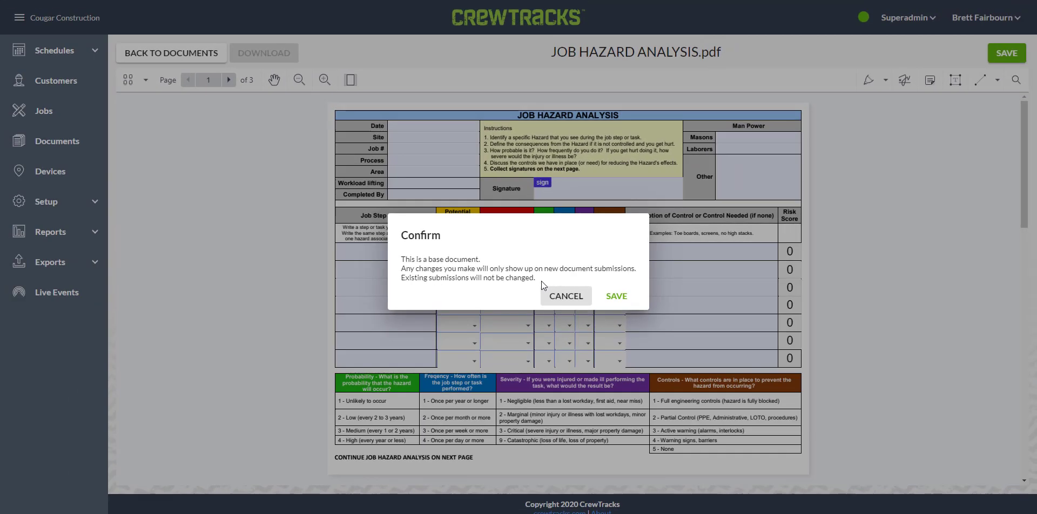
drag(561, 301, 397, 282)
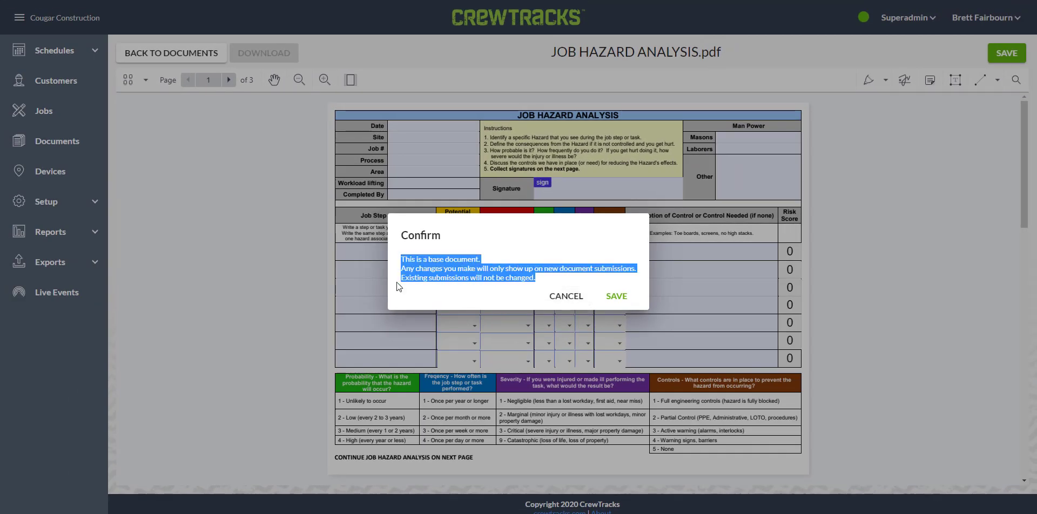
click(396, 282)
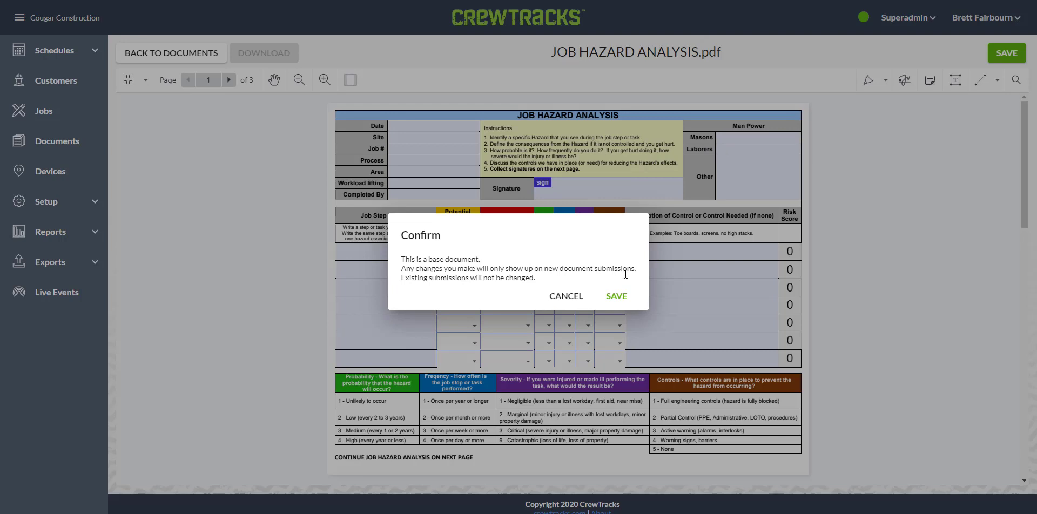
click(616, 295)
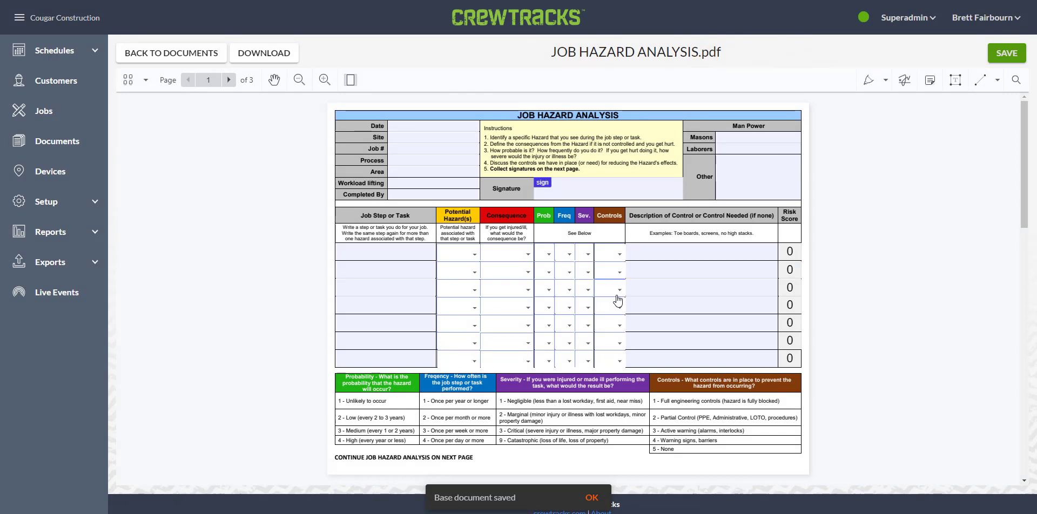
- Reopen JOB HAZARD ANALYSIS.pdf from the document list to check its Man Power fields, and return to the list
click(184, 54)
click(219, 241)
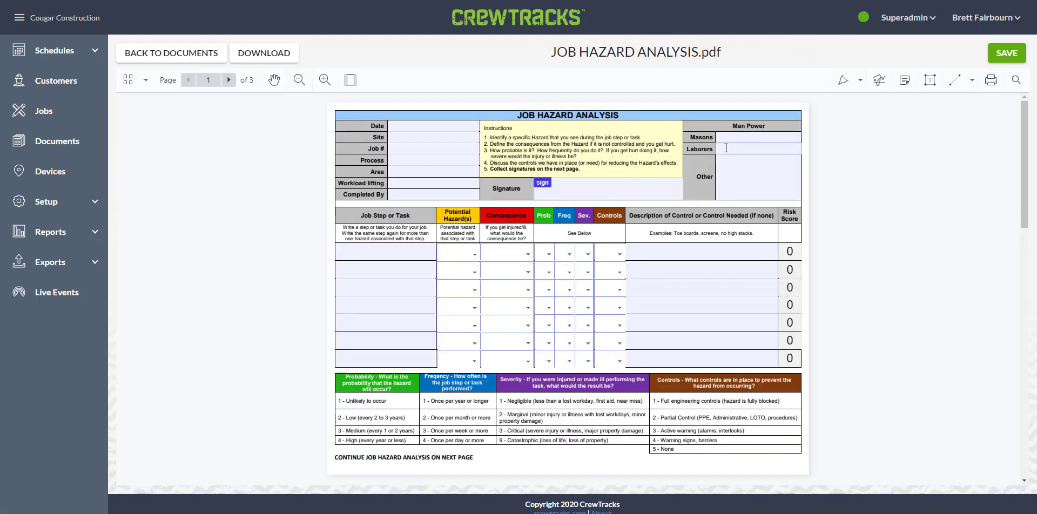
click(163, 59)
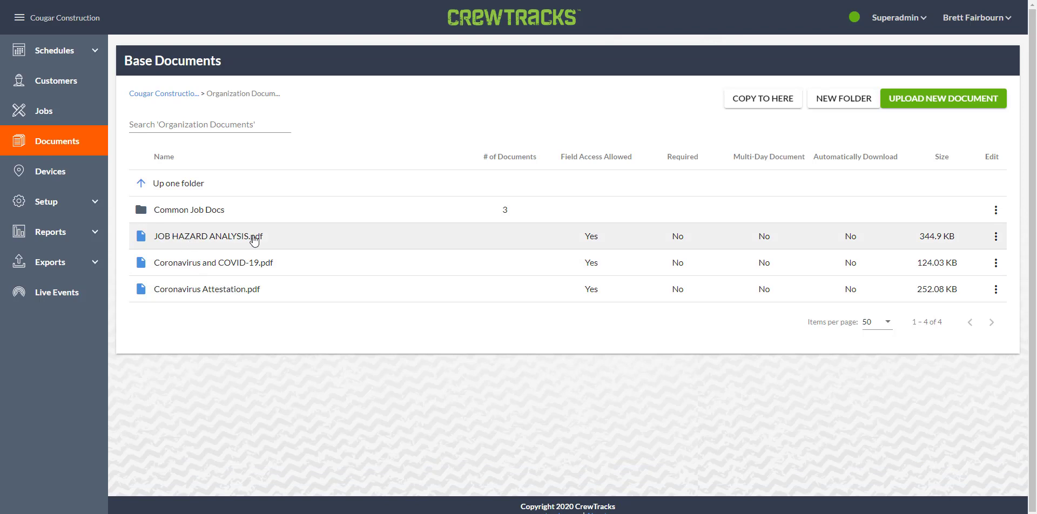
- Start a copy of JOB HAZARD ANALYSIS.pdf and browse the Job destination folders with empty folders shown
click(995, 236)
click(901, 343)
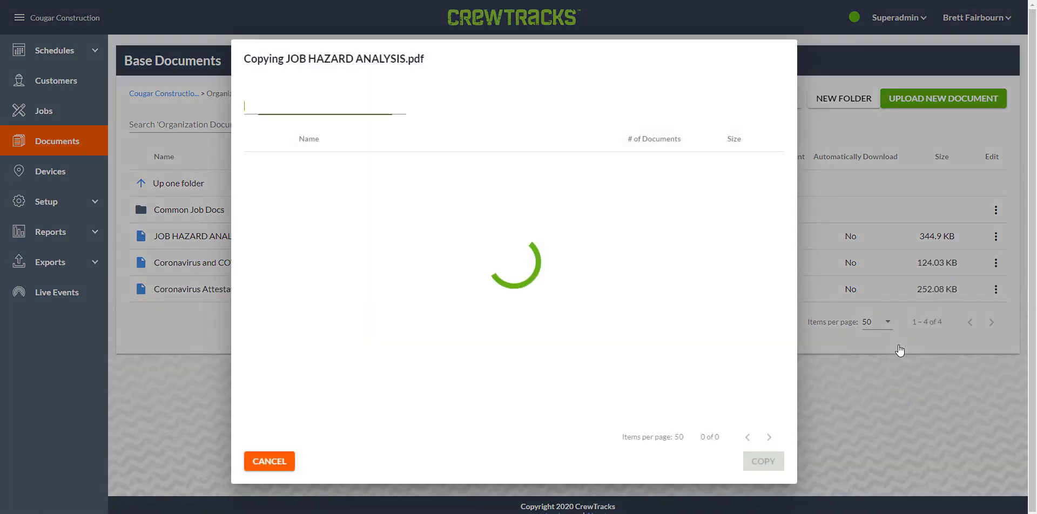
click(303, 167)
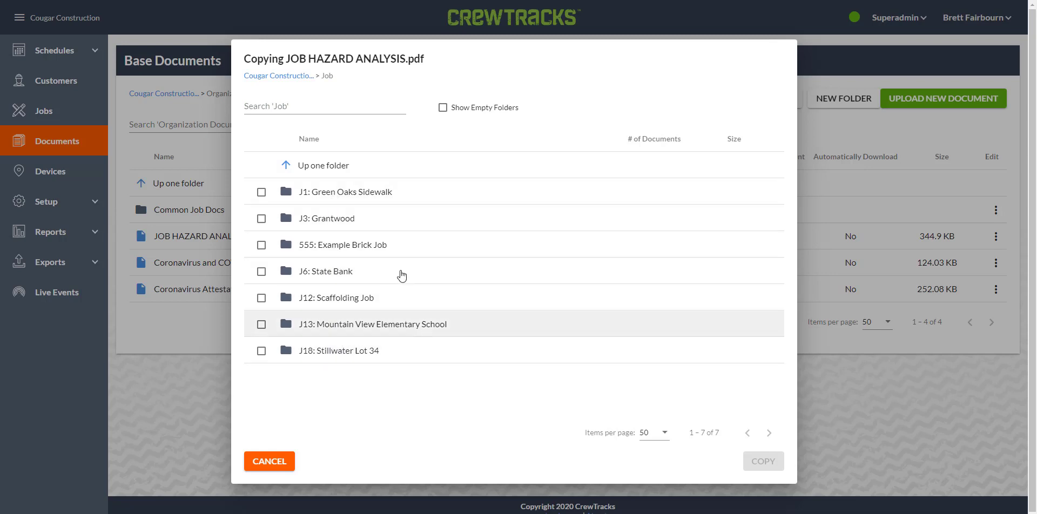
click(443, 108)
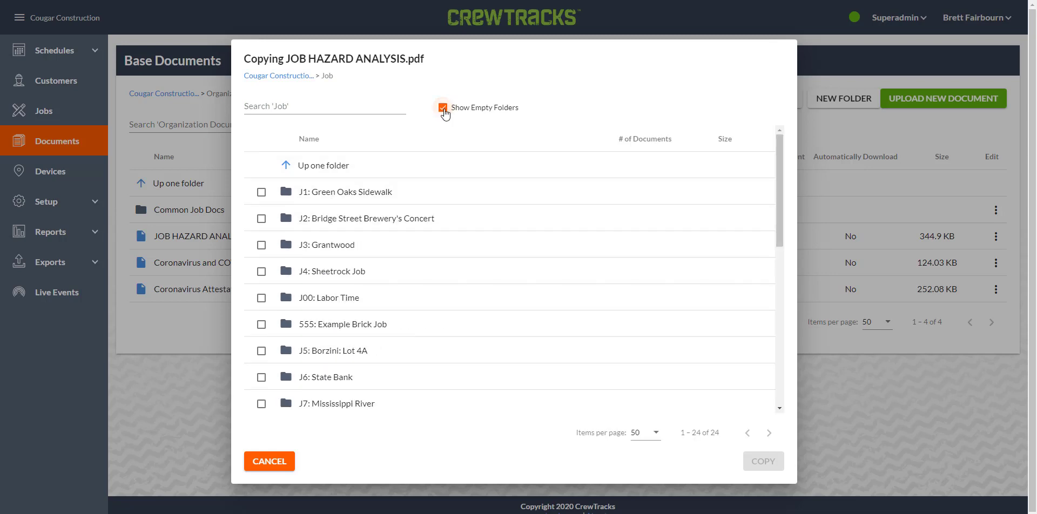
scroll(441, 250, down, 7)
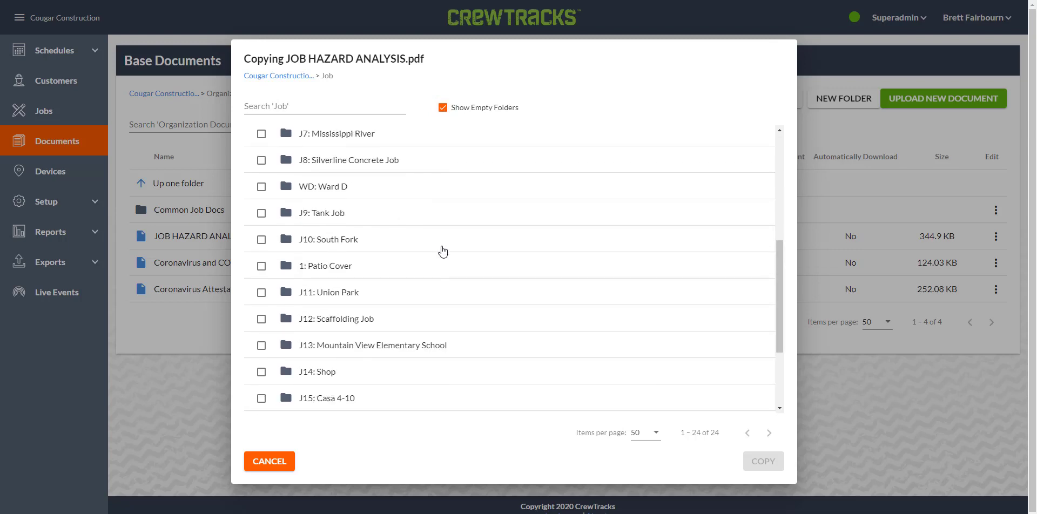
scroll(442, 250, up, 7)
- Select all the job folders, from J1: Green Oaks Sidewalk through J19: Tower at 9th, as copy destinations
click(262, 192)
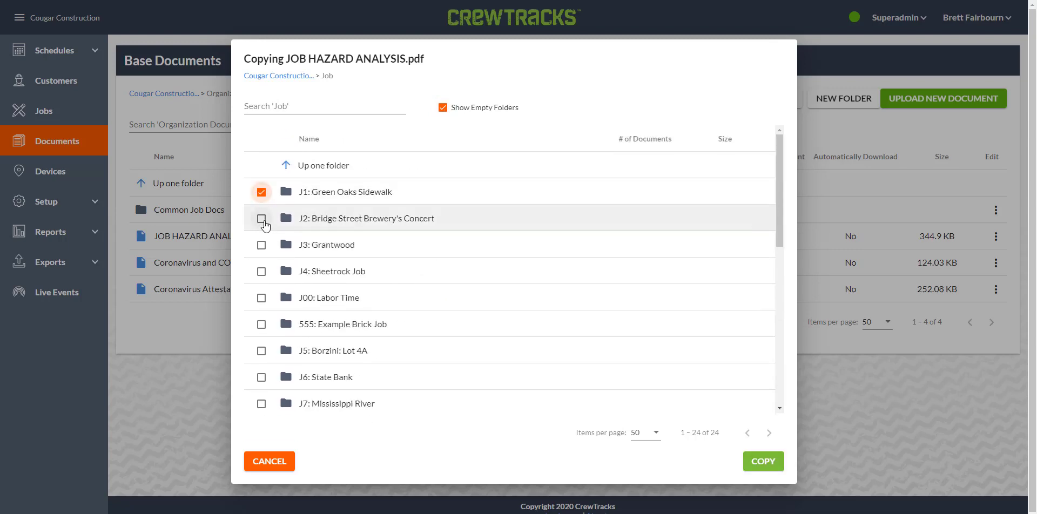
click(261, 218)
click(261, 245)
click(261, 271)
click(261, 297)
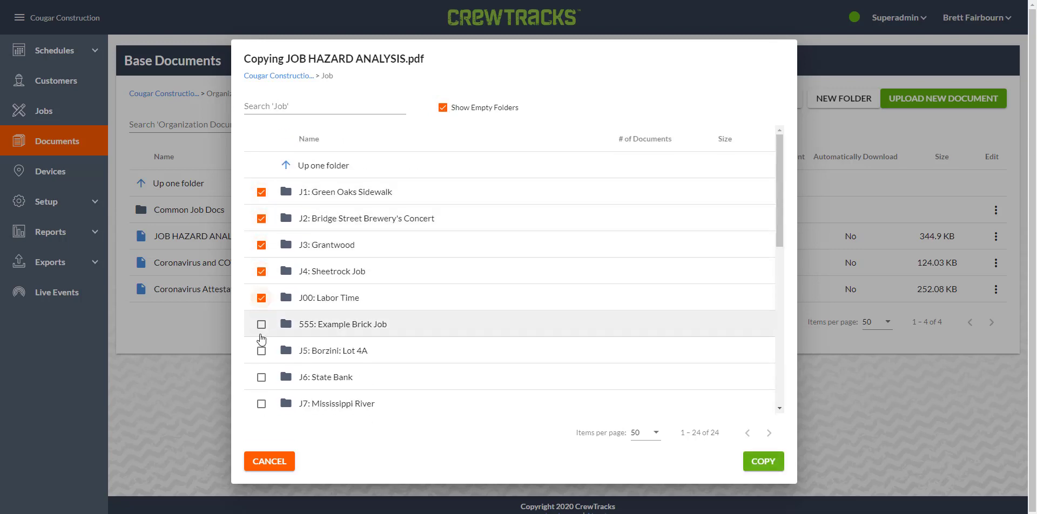
click(261, 324)
click(261, 350)
click(262, 377)
scroll(276, 294, down, 4)
click(261, 187)
click(261, 214)
click(262, 240)
click(262, 293)
click(261, 373)
scroll(262, 381, down, 4)
scroll(261, 380, up, 7)
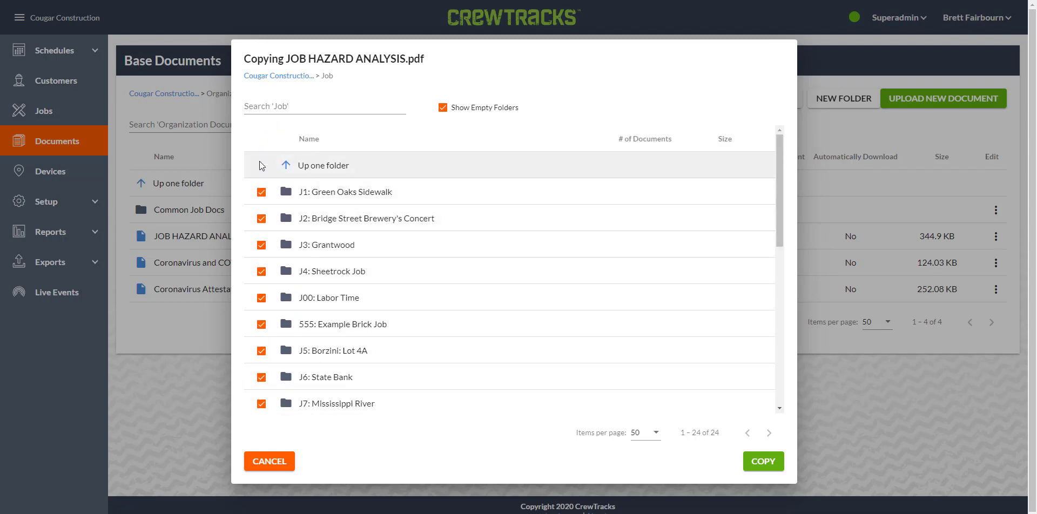
- Try adding the SS 541 - Bobcat Skid Steer (2018) folder under Equipment as a destination, and return to the Job folders
click(286, 170)
click(284, 192)
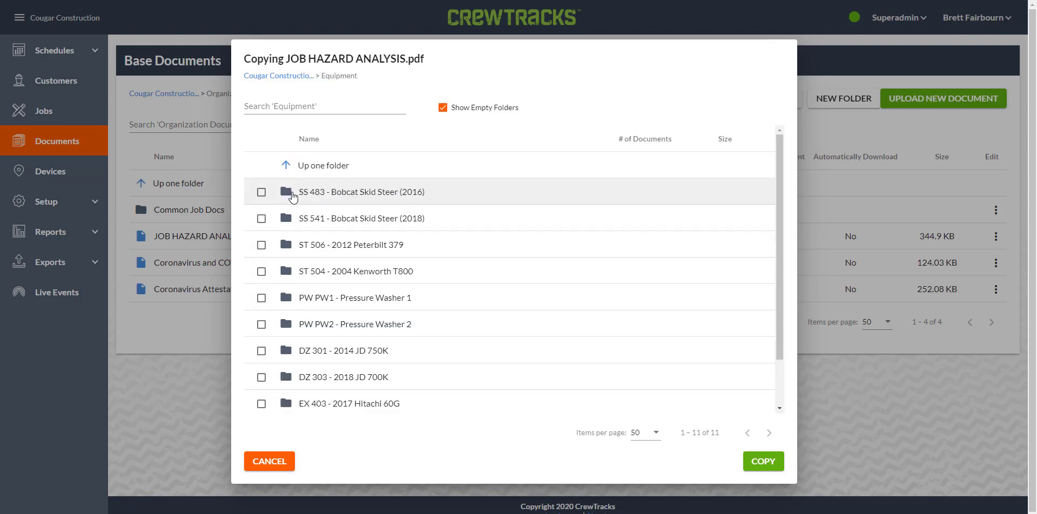
click(262, 219)
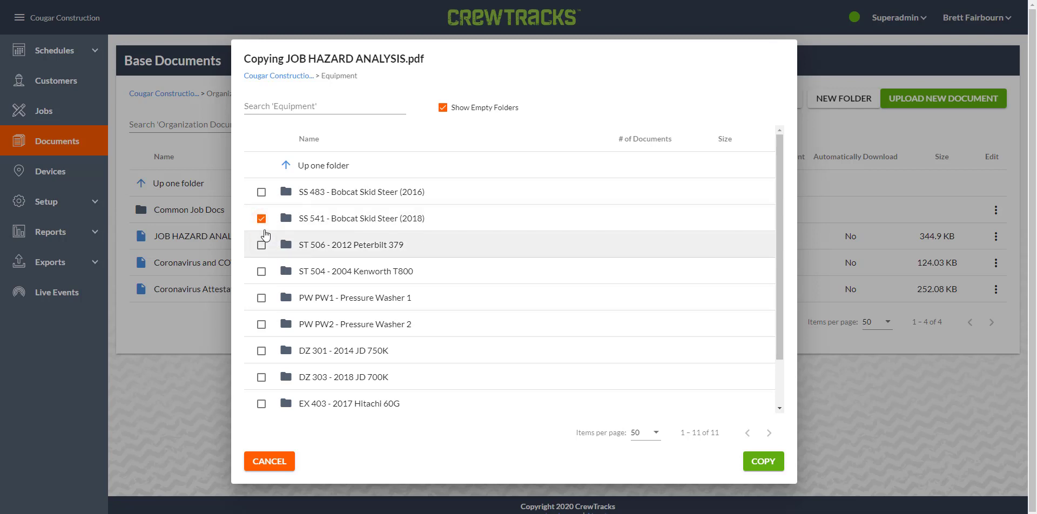
click(285, 171)
click(285, 172)
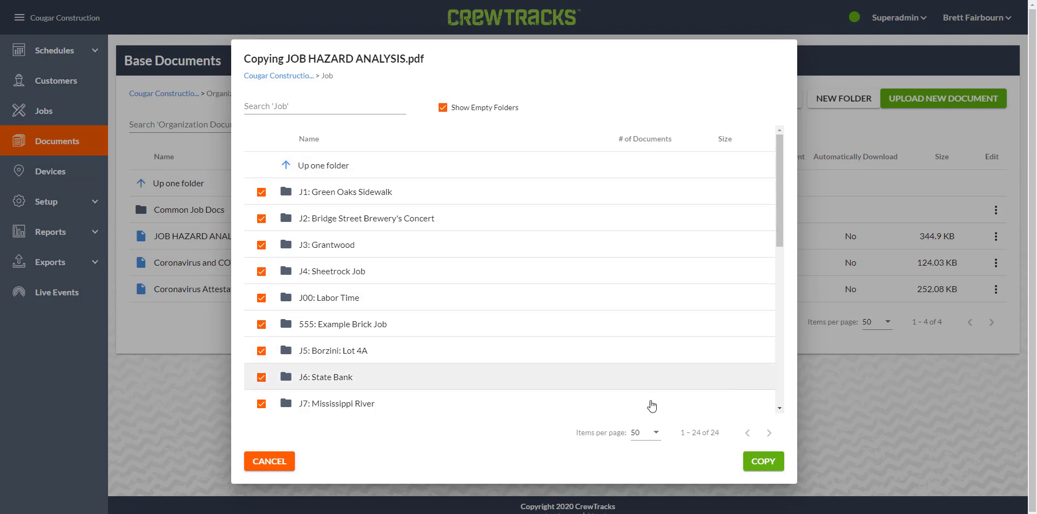
- Review the destination list and copy JOB HAZARD ANALYSIS.pdf to the selected job folders with only field access allowed
click(762, 461)
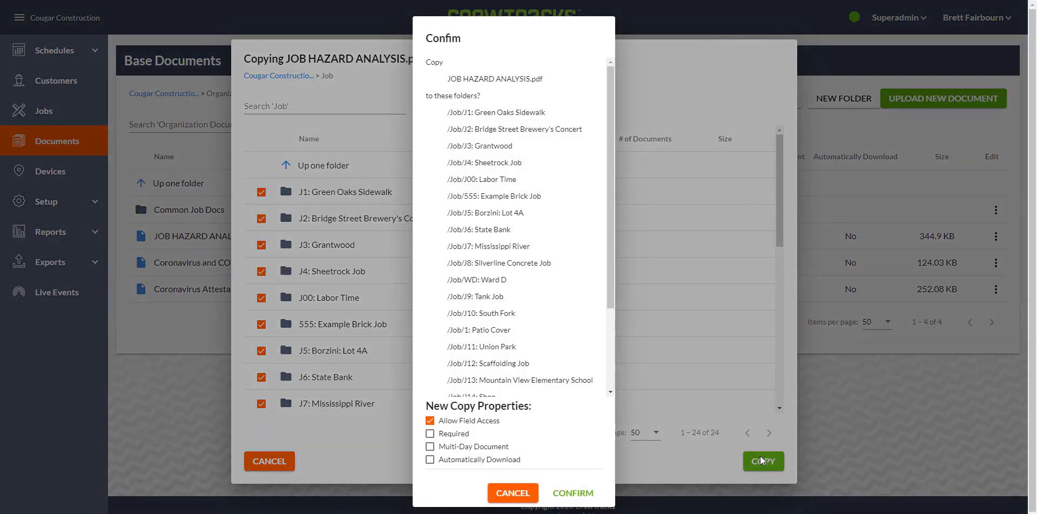
scroll(491, 324, down, 1)
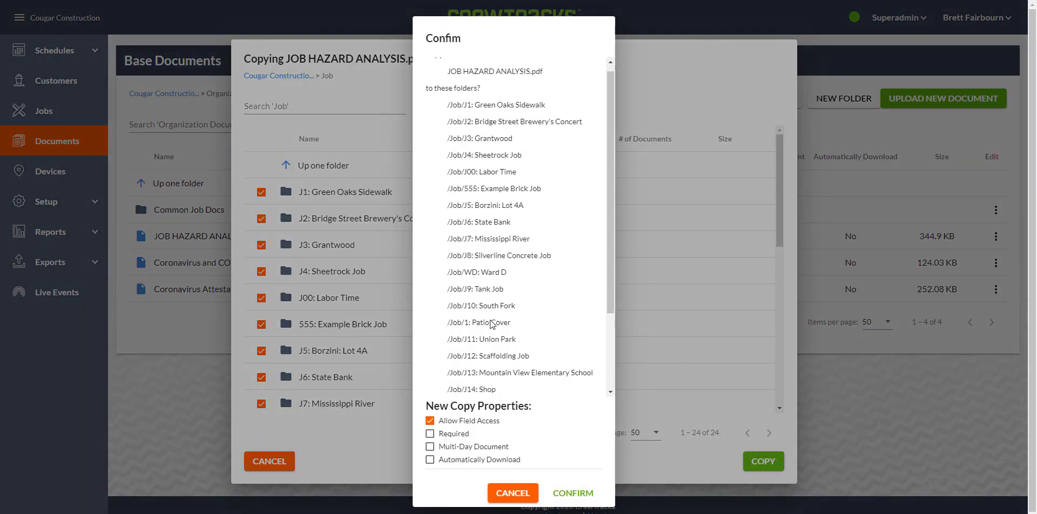
scroll(491, 323, down, 2)
scroll(537, 329, up, 2)
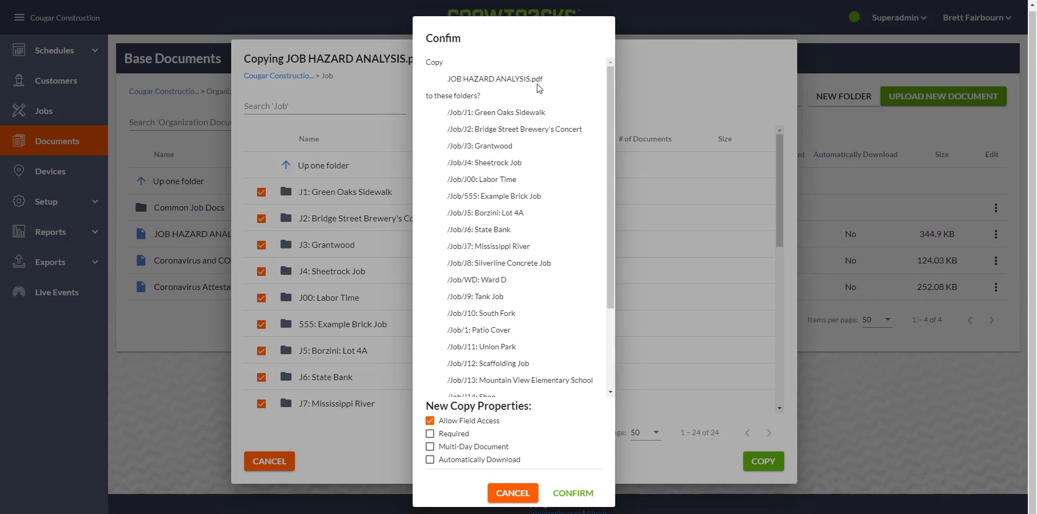
scroll(491, 161, down, 2)
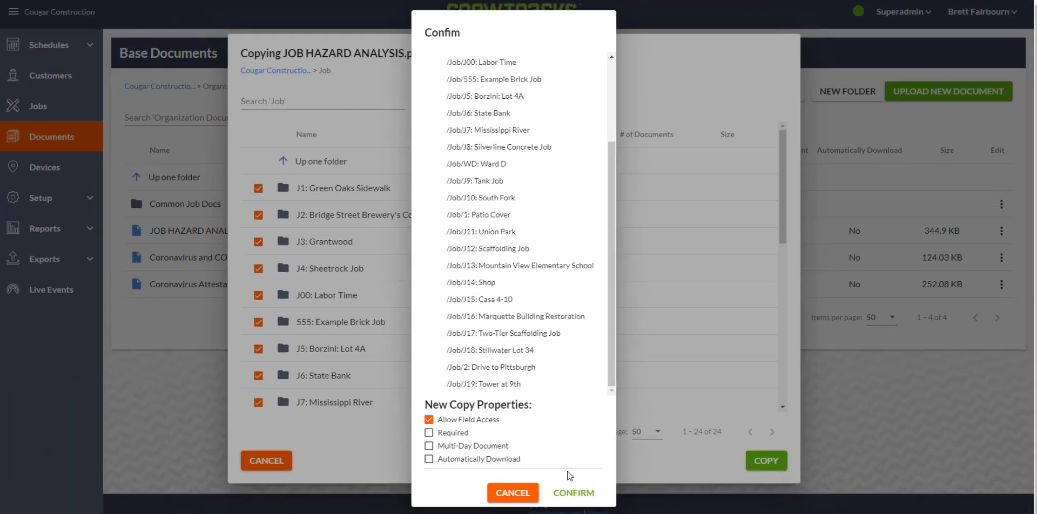
click(572, 492)
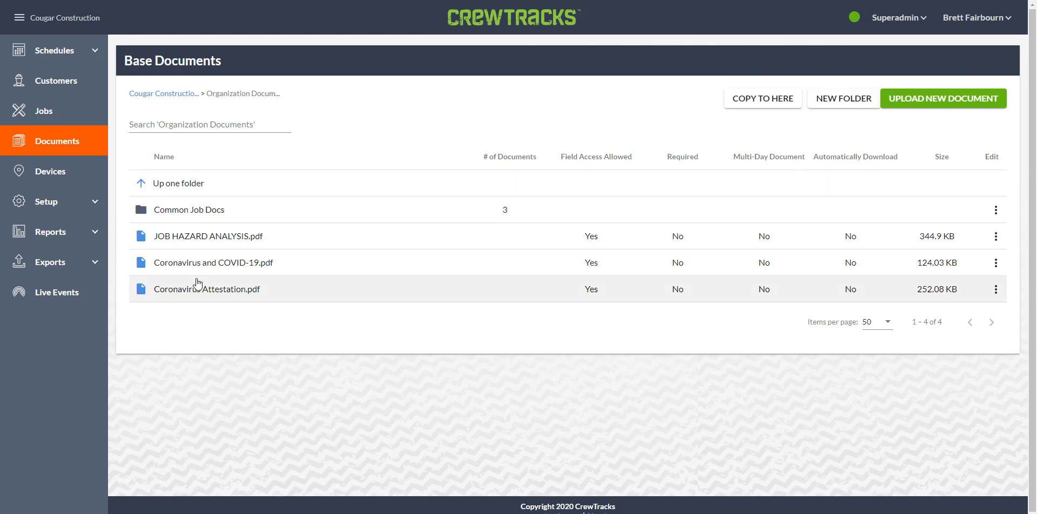
- Open the copy of JOB HAZARD ANALYSIS.pdf in the J1: Green Oaks Sidewalk job folder
click(140, 184)
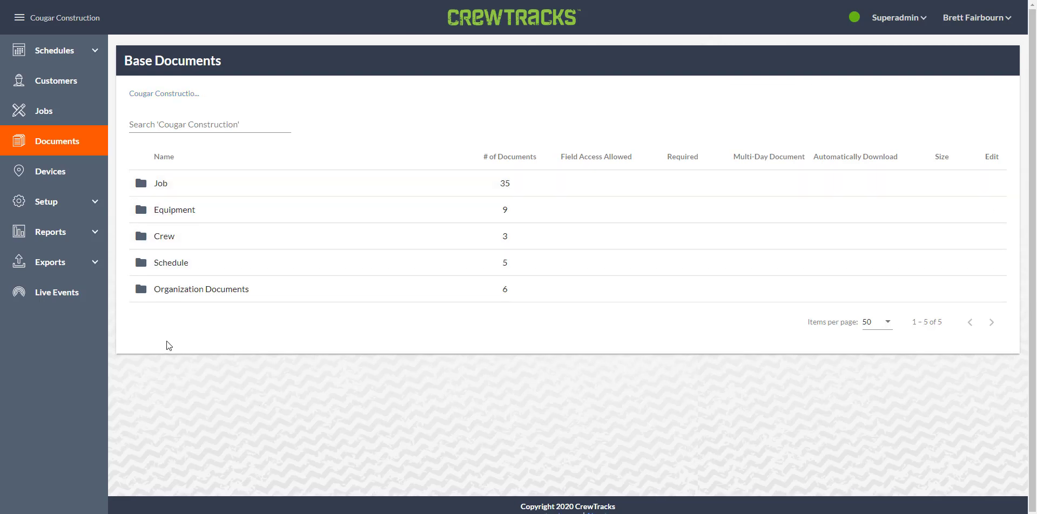
click(158, 185)
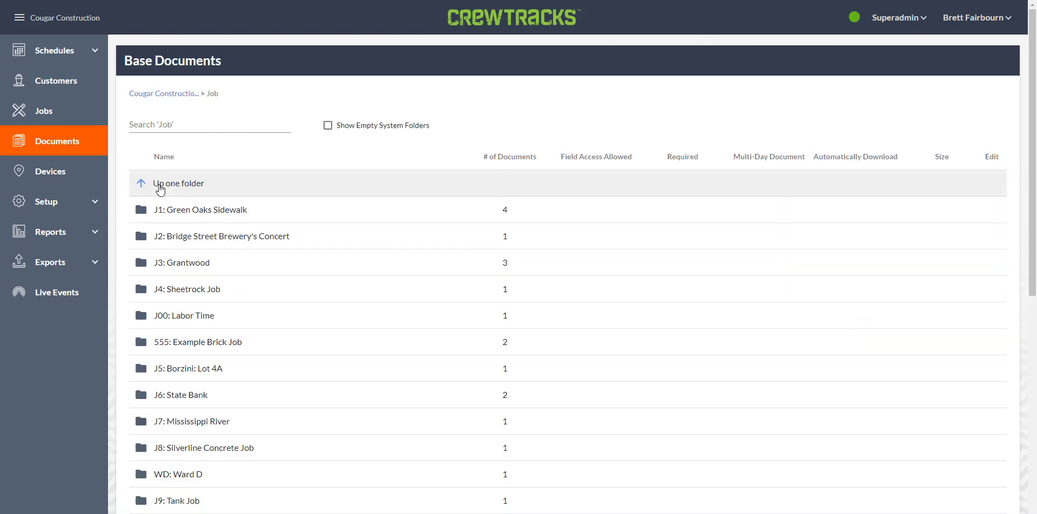
click(172, 210)
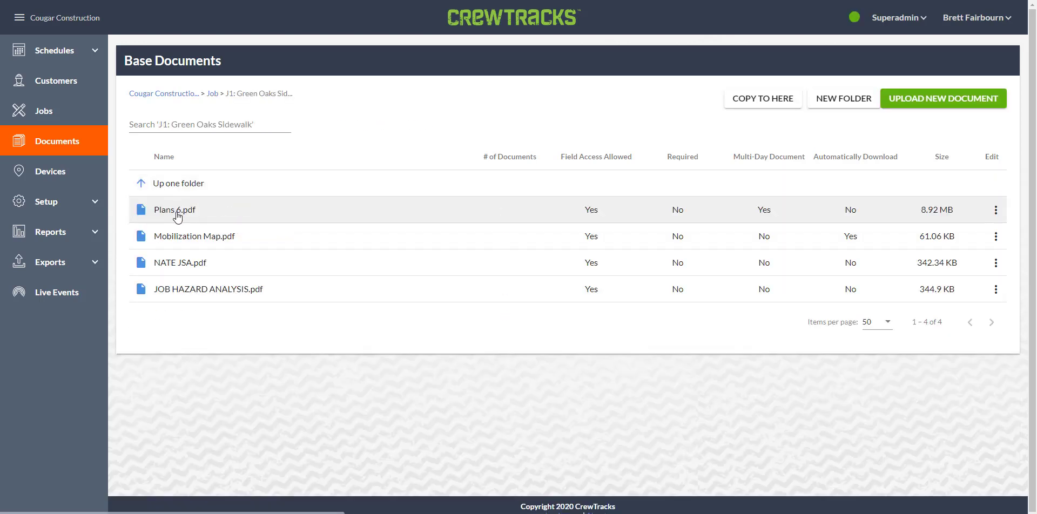
click(181, 297)
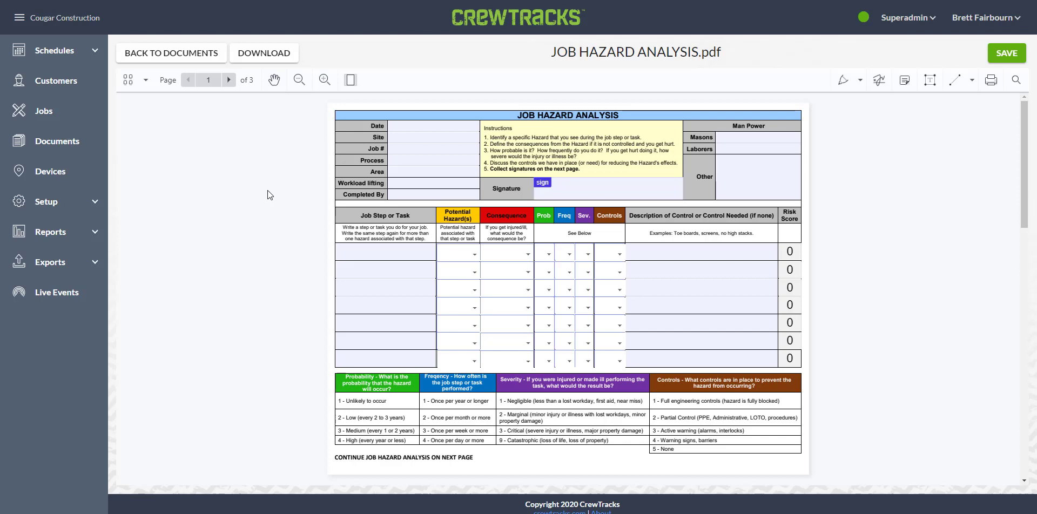
- Fill in Site with Green Oaks Sidewalk and Job # with J1, and save the document
click(395, 137)
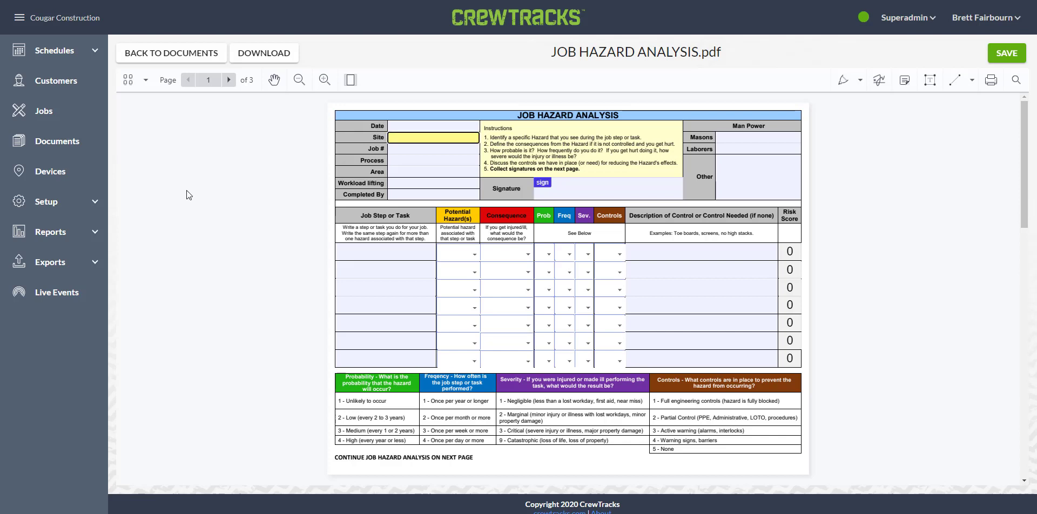
text(Green Oaks Sidewalk)
click(403, 149)
text(J1)
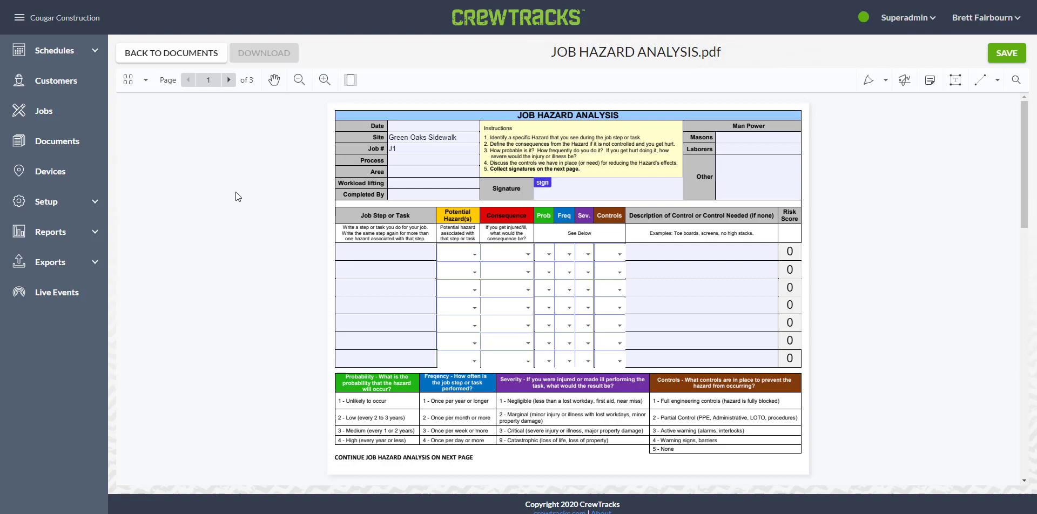
click(1006, 53)
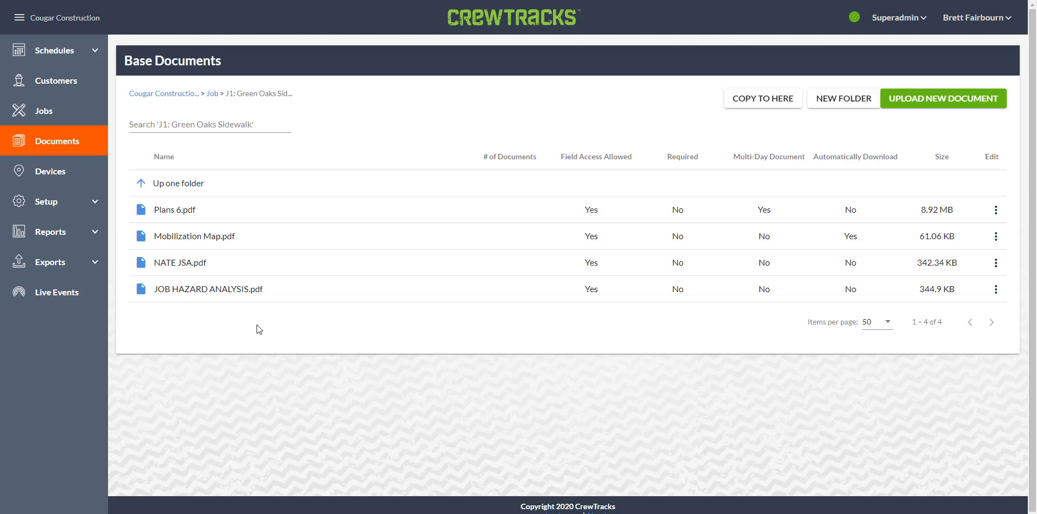
- Go back to the Job folders and open JOB HAZARD ANALYSIS.pdf in J2: Bridge Street Brewery's Concert
click(210, 95)
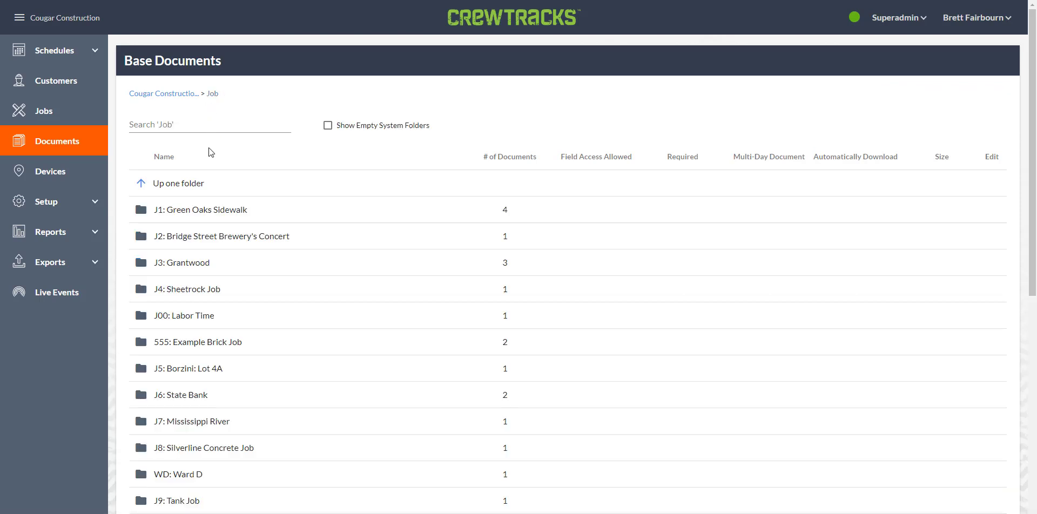
click(194, 238)
click(193, 212)
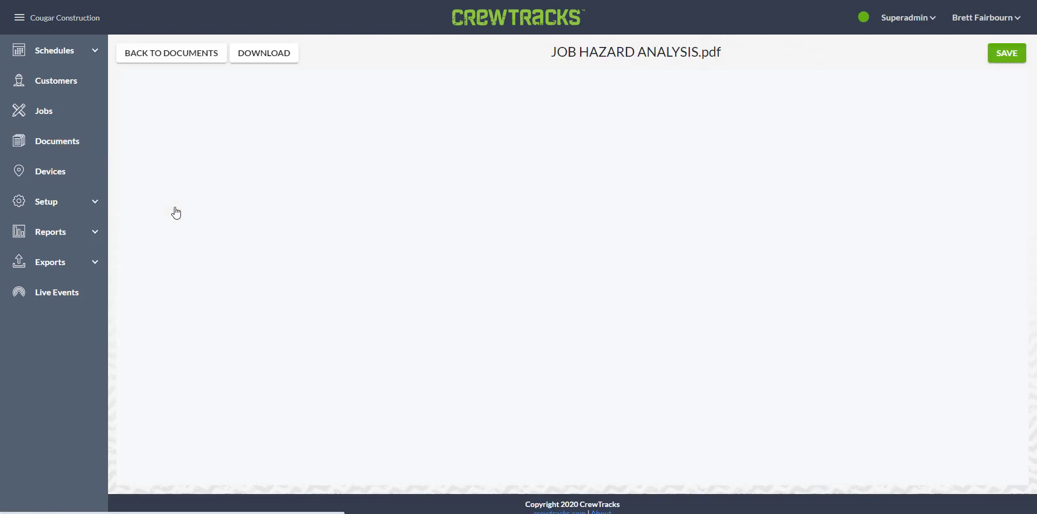
- Fill in Site with Bridge Street Brewery and Job # with J2, and save the base document
click(407, 149)
text(J2)
click(407, 137)
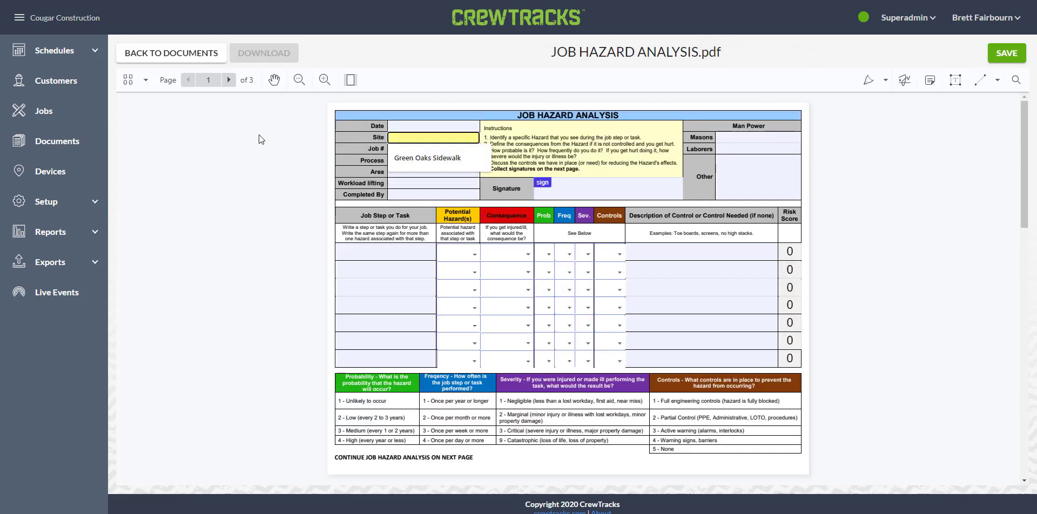
text(Bridge Street Brewery)
click(259, 136)
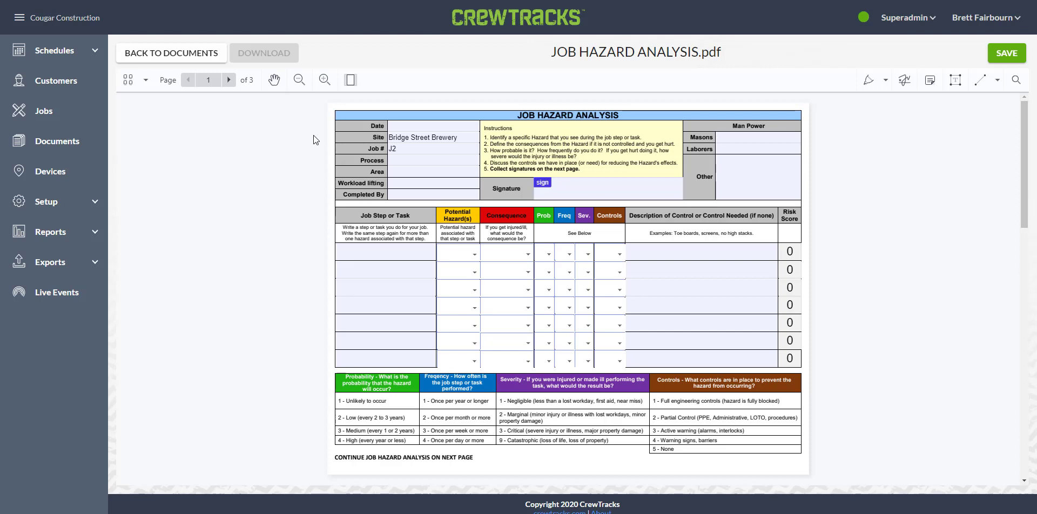
click(1006, 53)
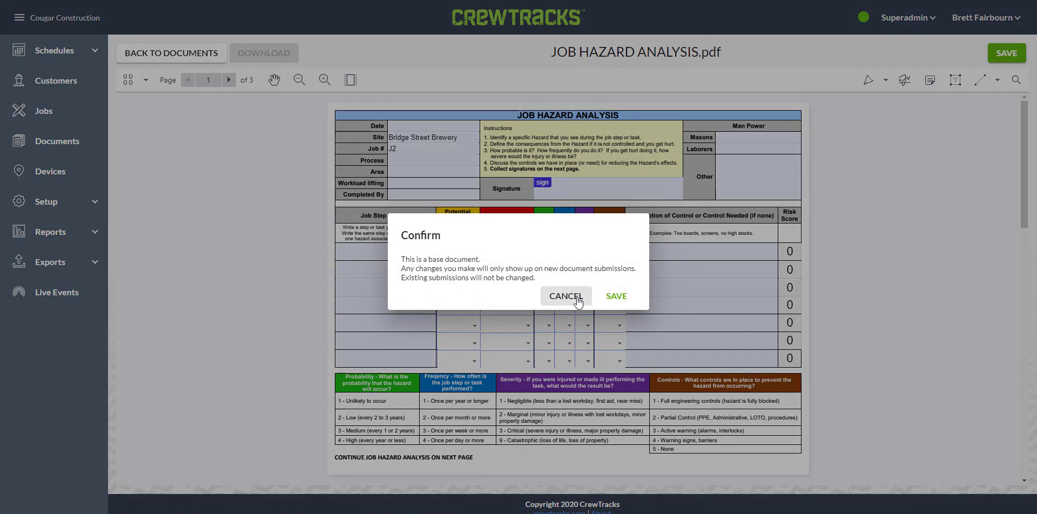
click(618, 298)
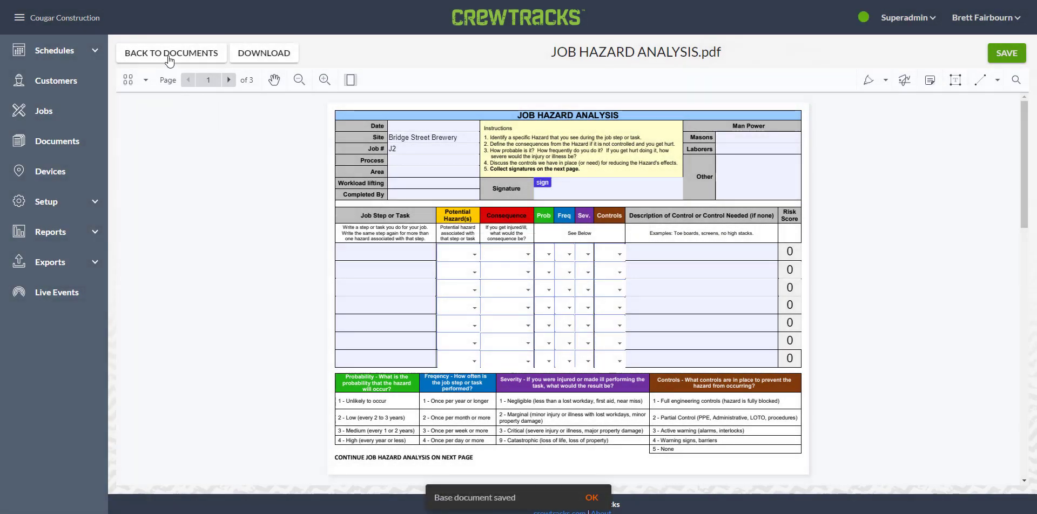
- Go back to the Job folders and open J19: Tower at 9th to check its copied document
click(169, 58)
click(57, 147)
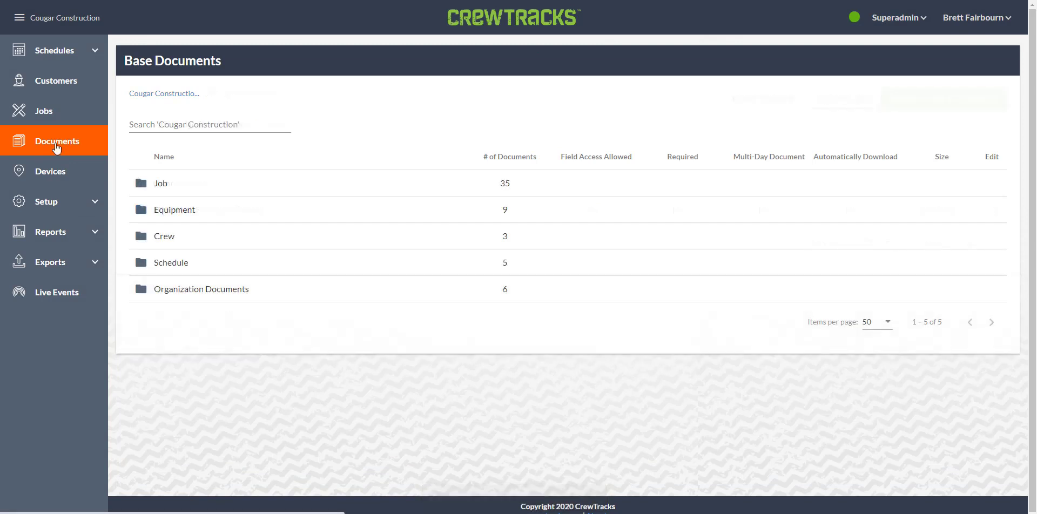
click(152, 184)
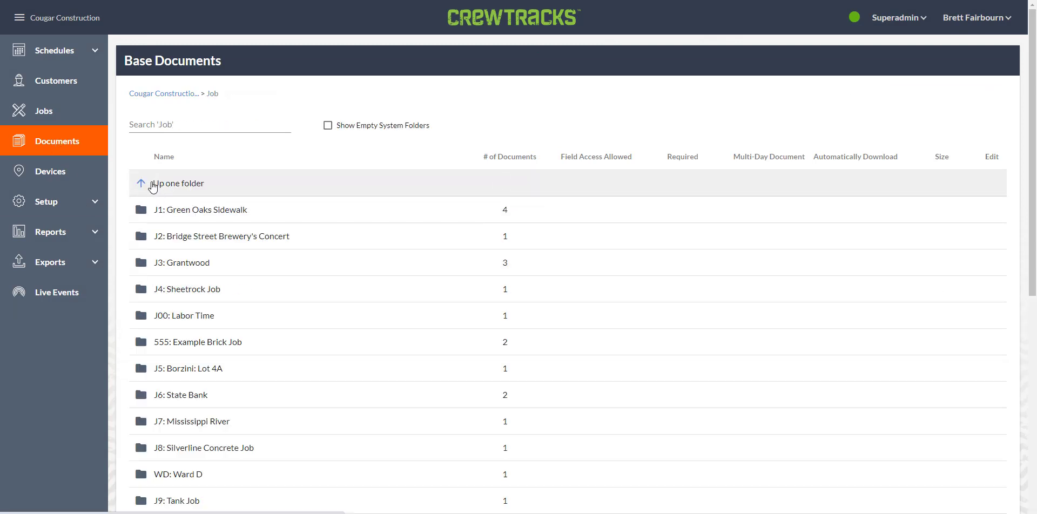
scroll(329, 354, down, 7)
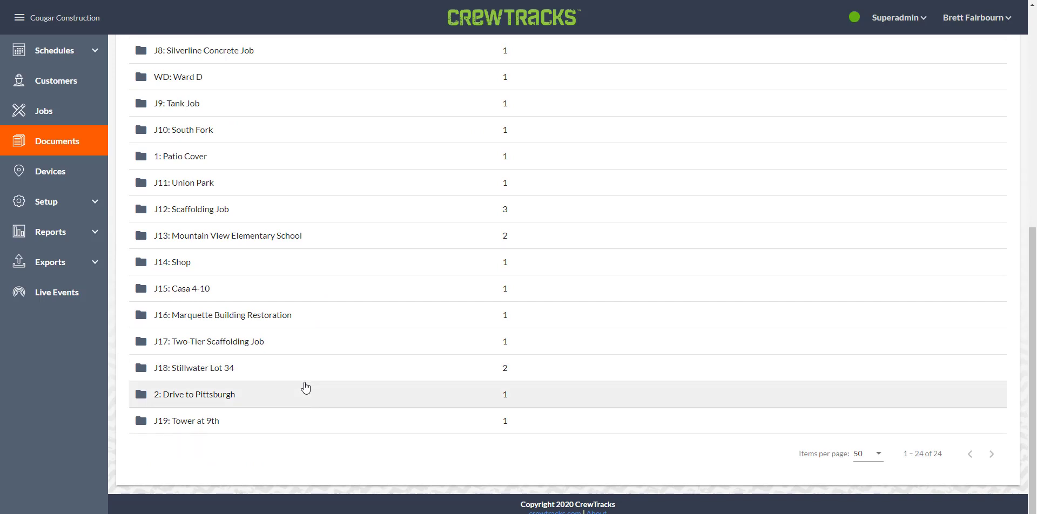
click(185, 428)
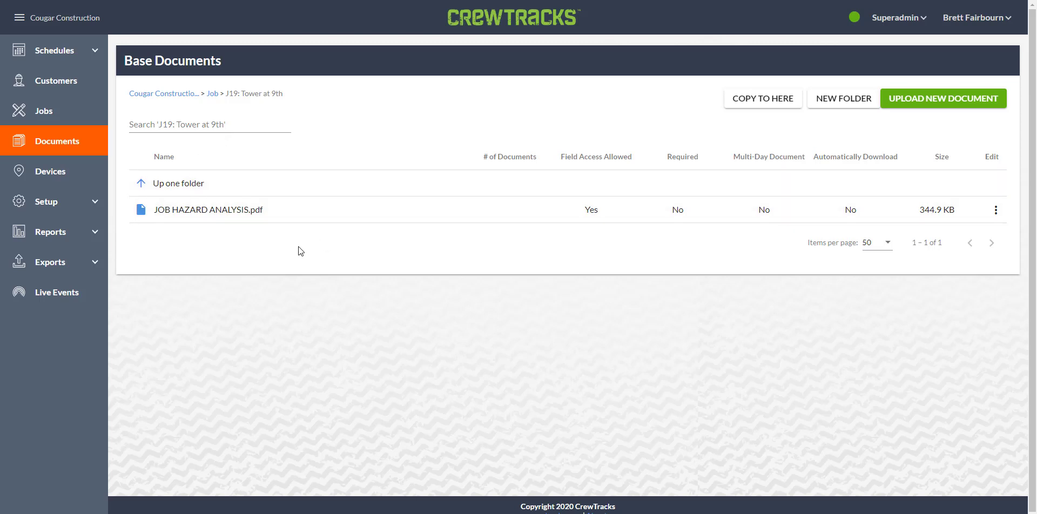
- Open the details of job J19: Tower at 9th from the job list and go to its Base Documents section
click(30, 115)
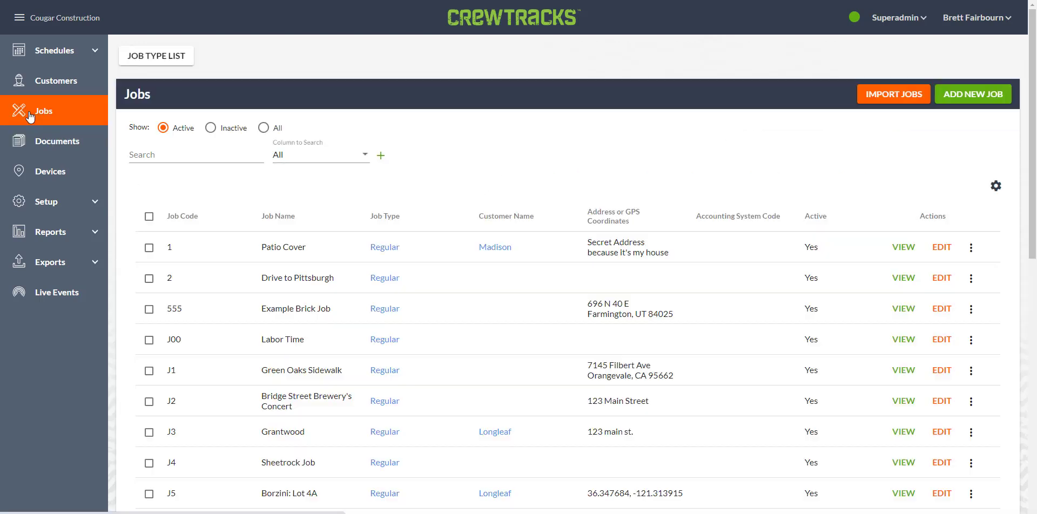
click(63, 146)
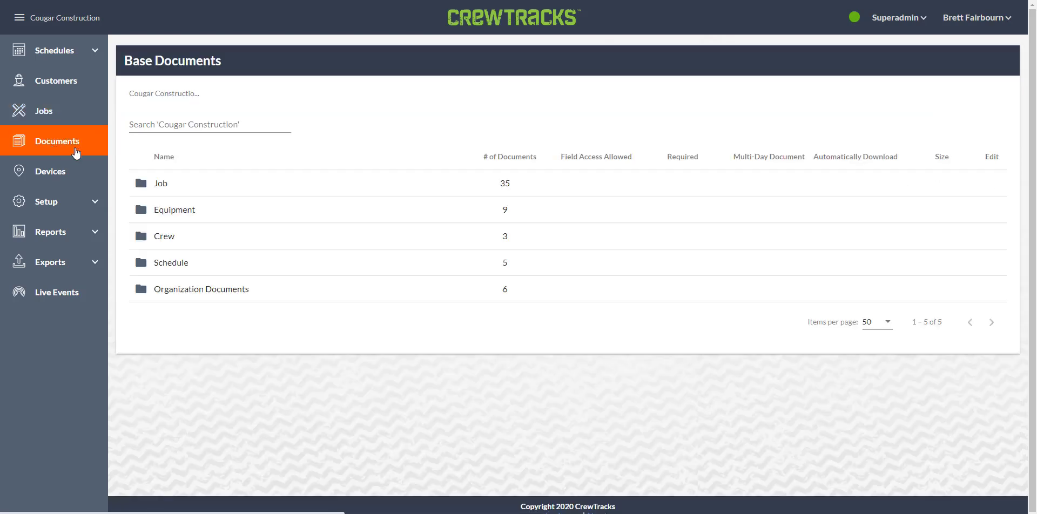
click(46, 112)
scroll(281, 314, down, 10)
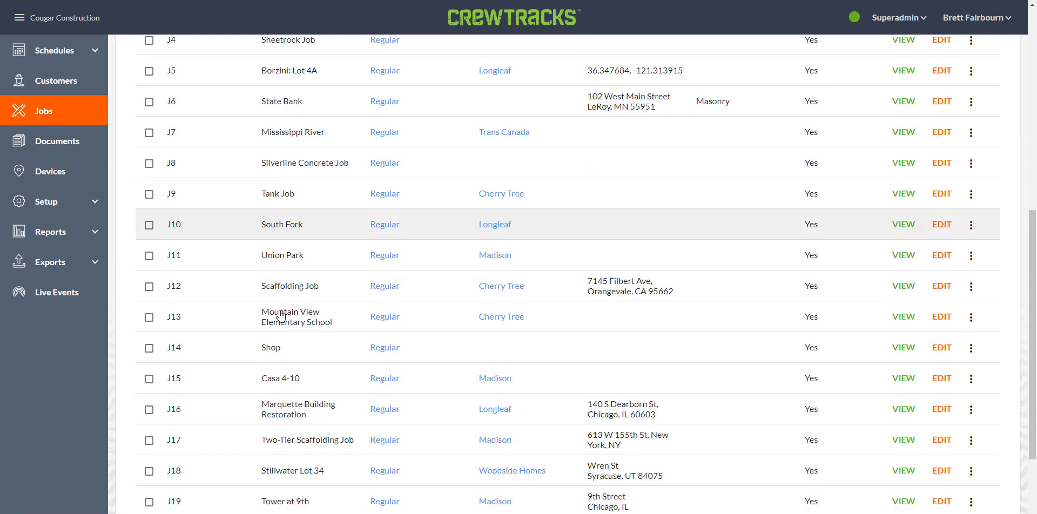
click(903, 387)
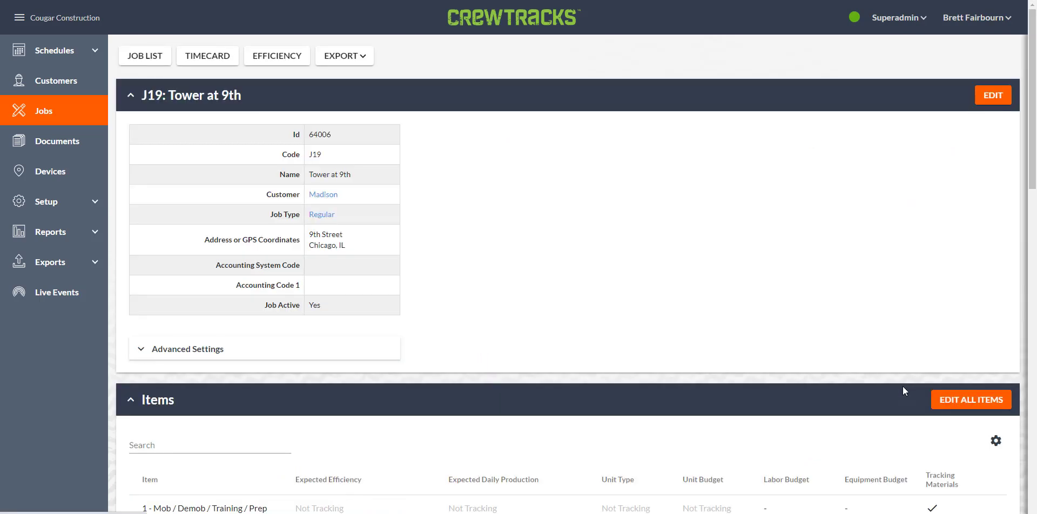
scroll(467, 301, down, 10)
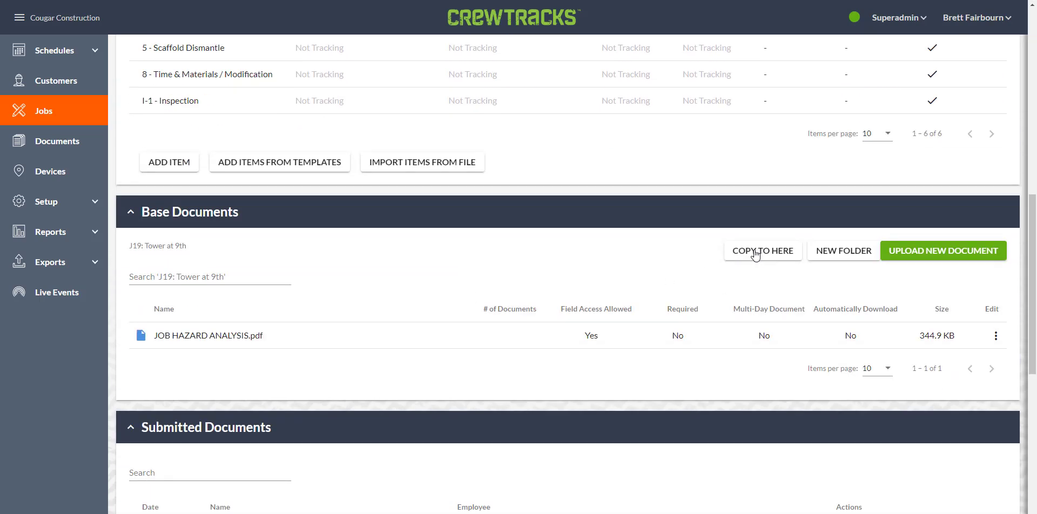
click(995, 335)
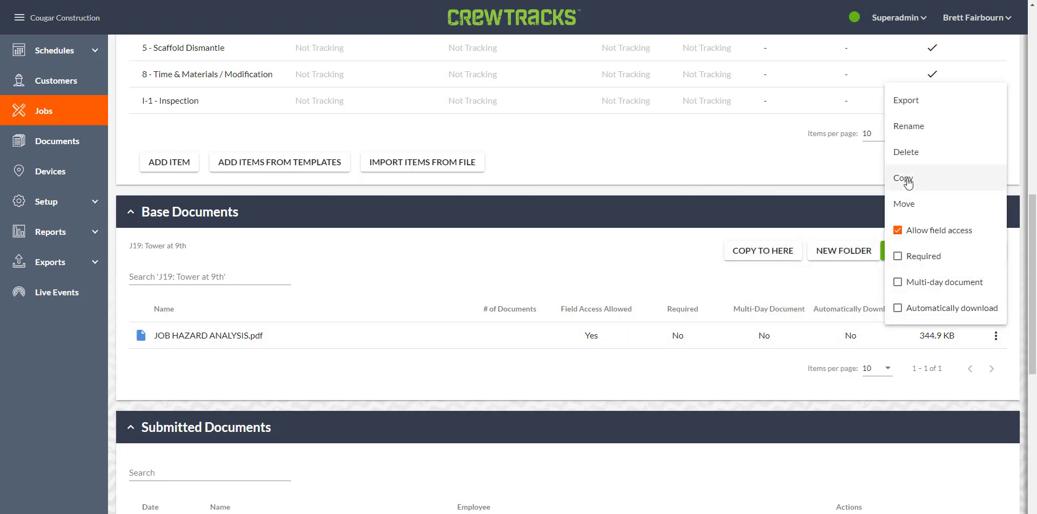
click(499, 237)
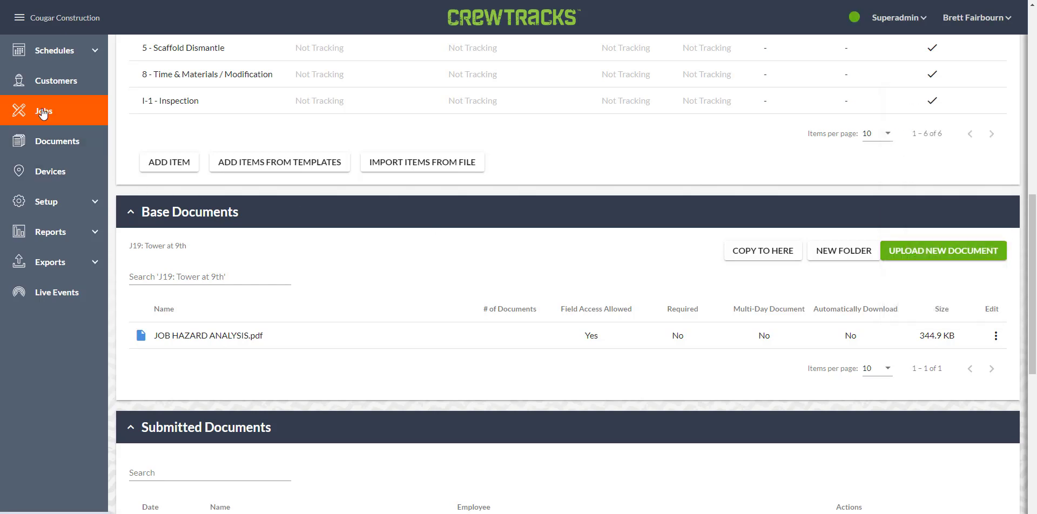
click(85, 205)
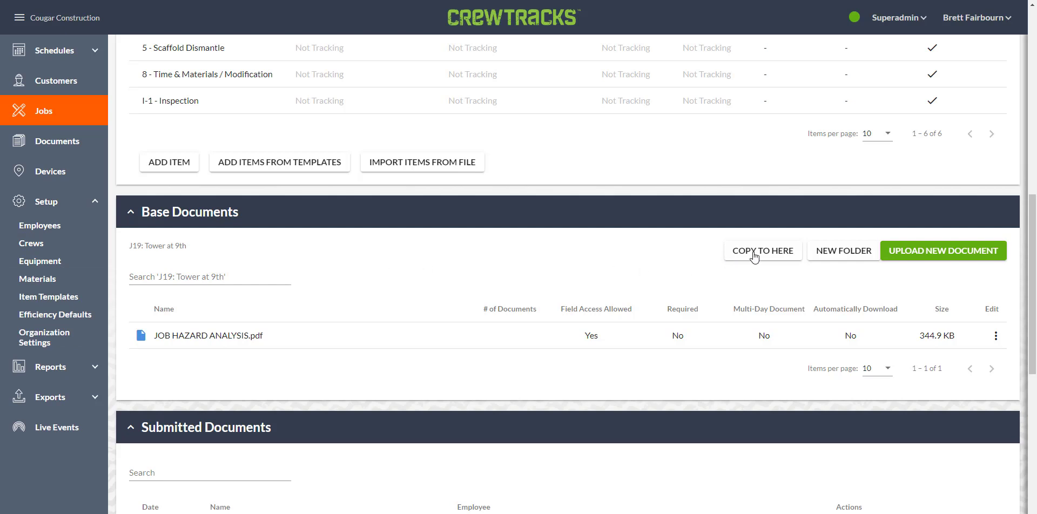
click(994, 336)
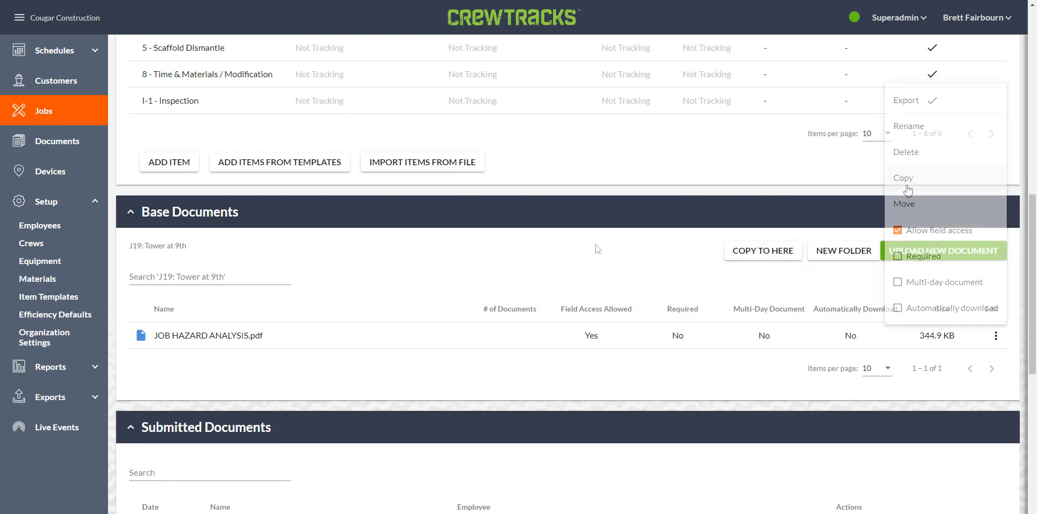
click(779, 259)
- Start copying documents to J19: Tower at 9th, selecting NATE JSA.pdf and Coronavirus Attestation.pdf from Common Job Docs in Organization Documents
click(774, 255)
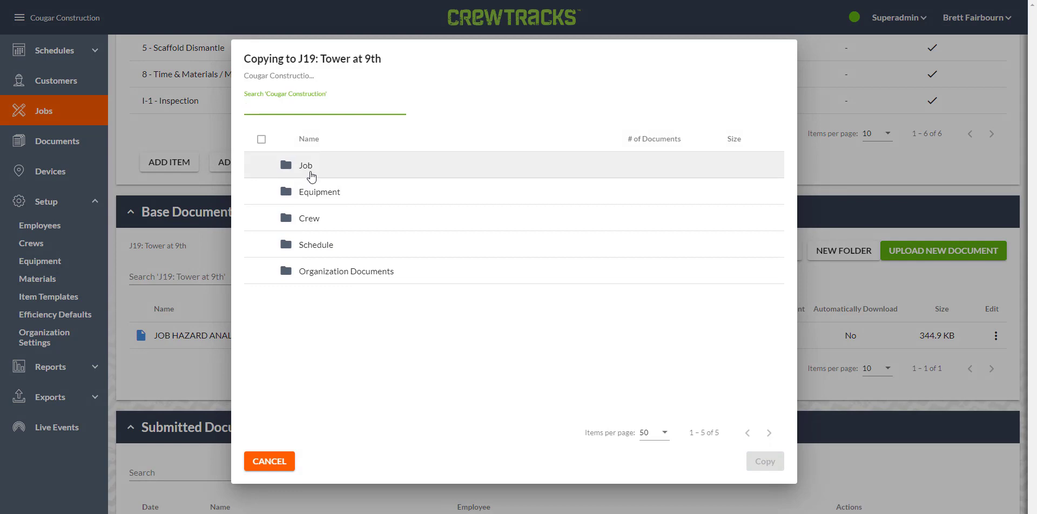
click(313, 272)
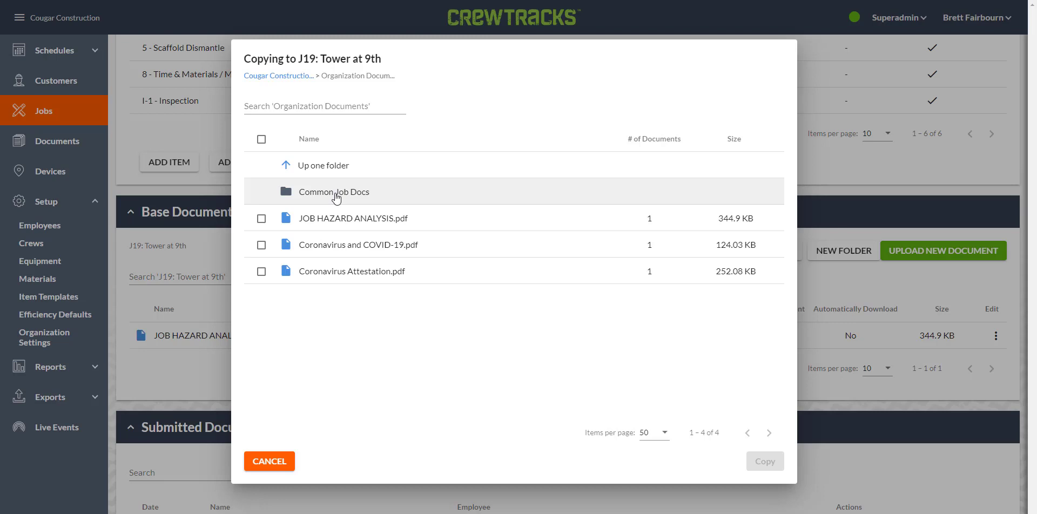
click(334, 195)
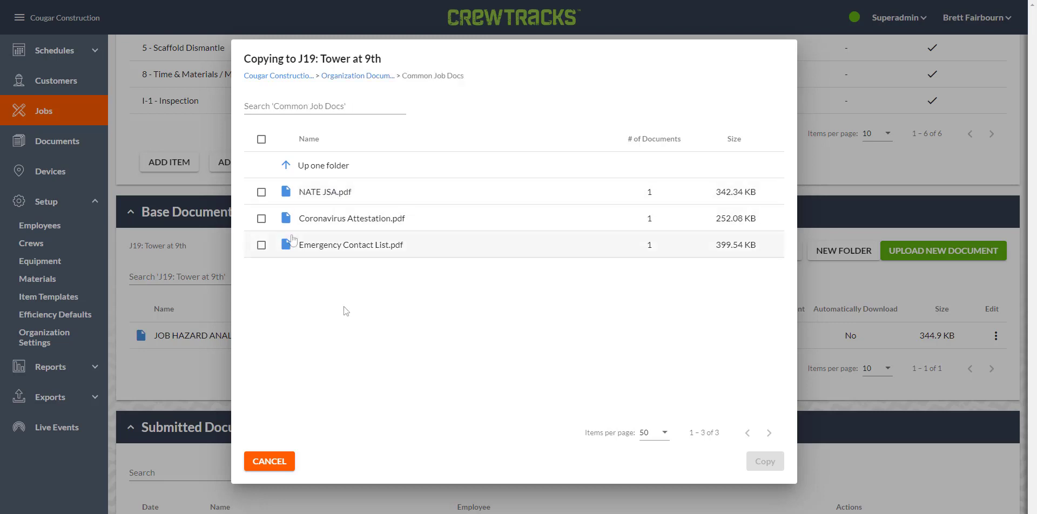
click(261, 192)
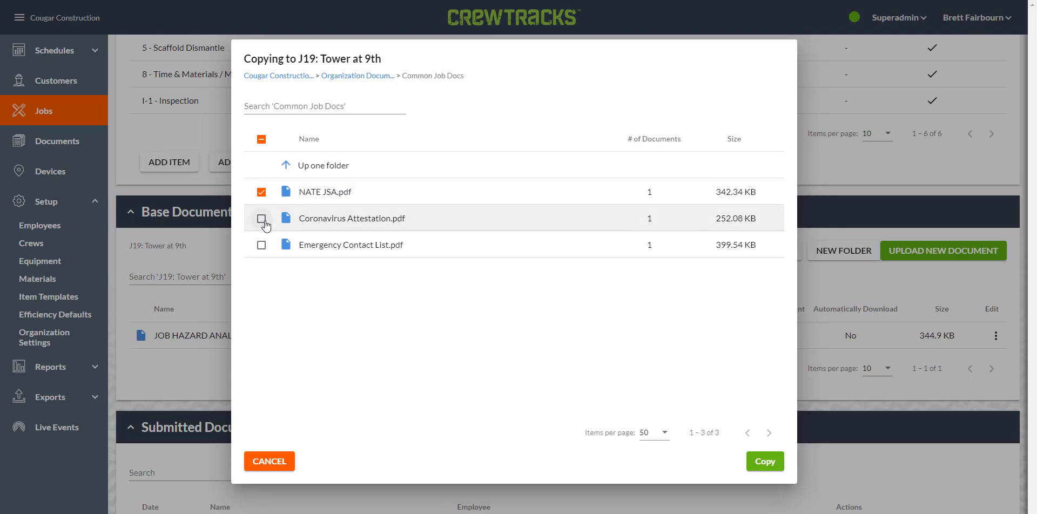
click(261, 217)
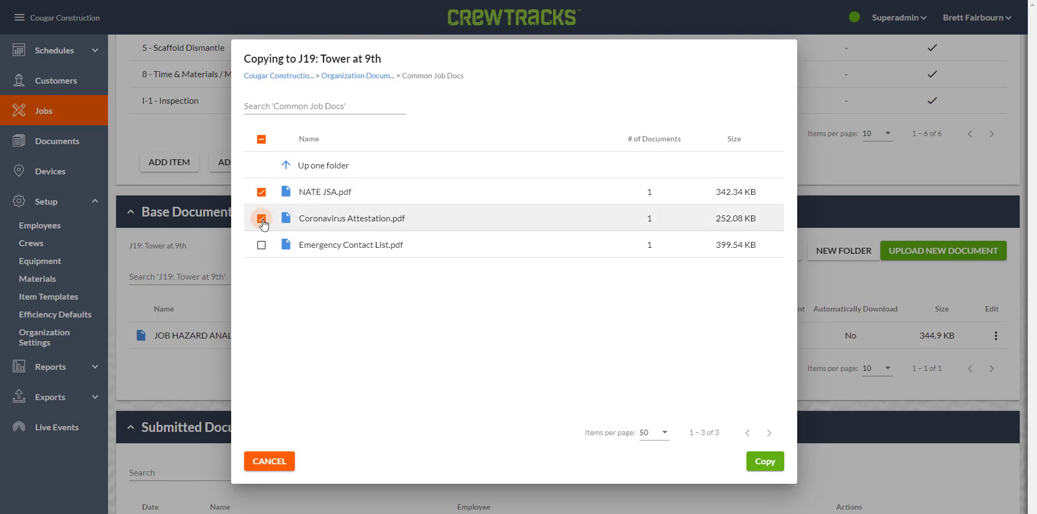
- Add Emergency Contact List.pdf from the Masonry Crew folder under Crew to the documents selected for copying
click(287, 168)
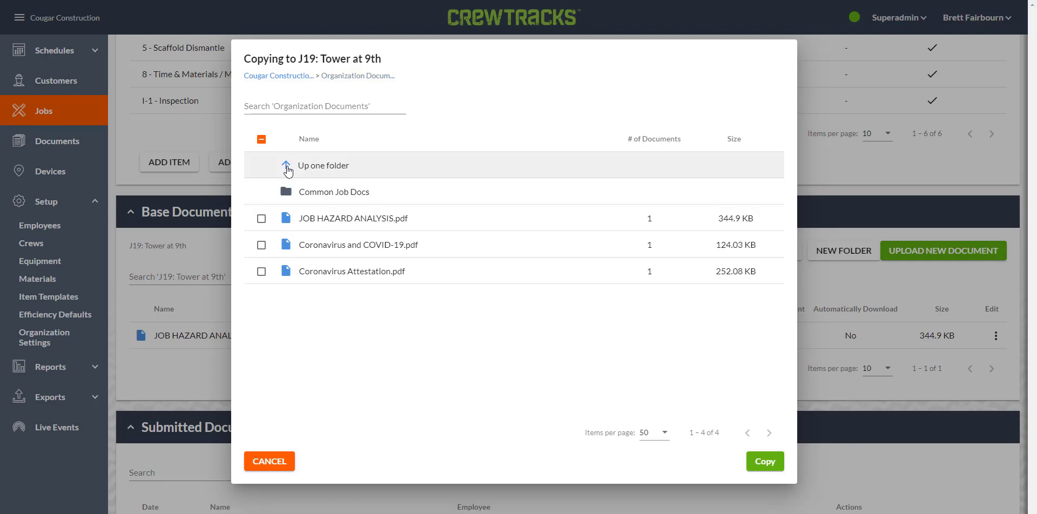
click(287, 167)
click(323, 219)
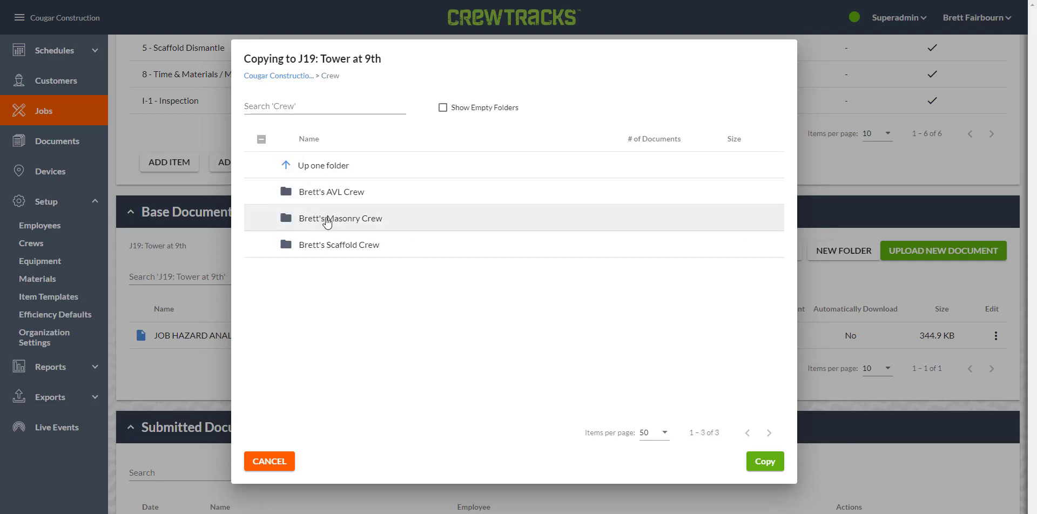
click(327, 218)
click(261, 193)
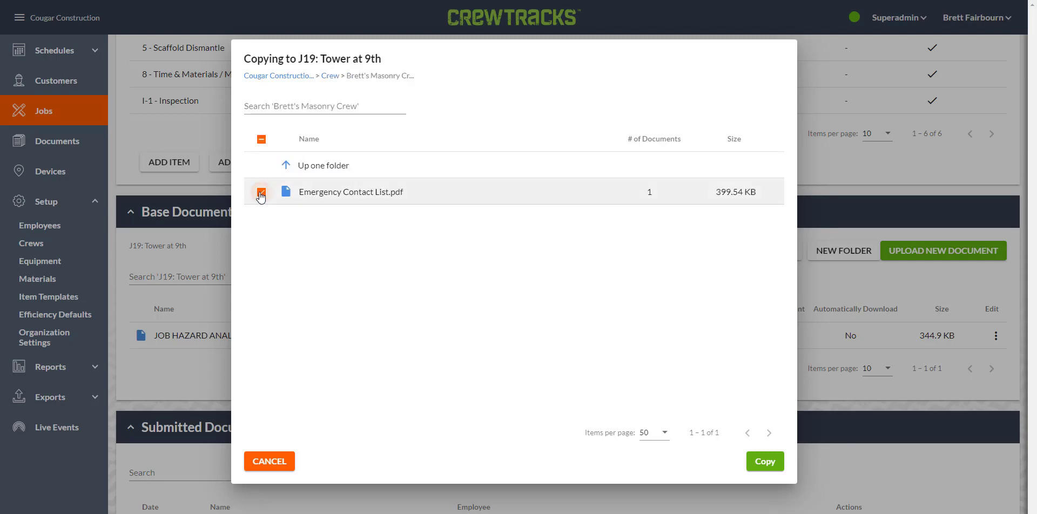
- Copy the three selected documents to J19: Tower at 9th with only Allow Field Access enabled
click(775, 466)
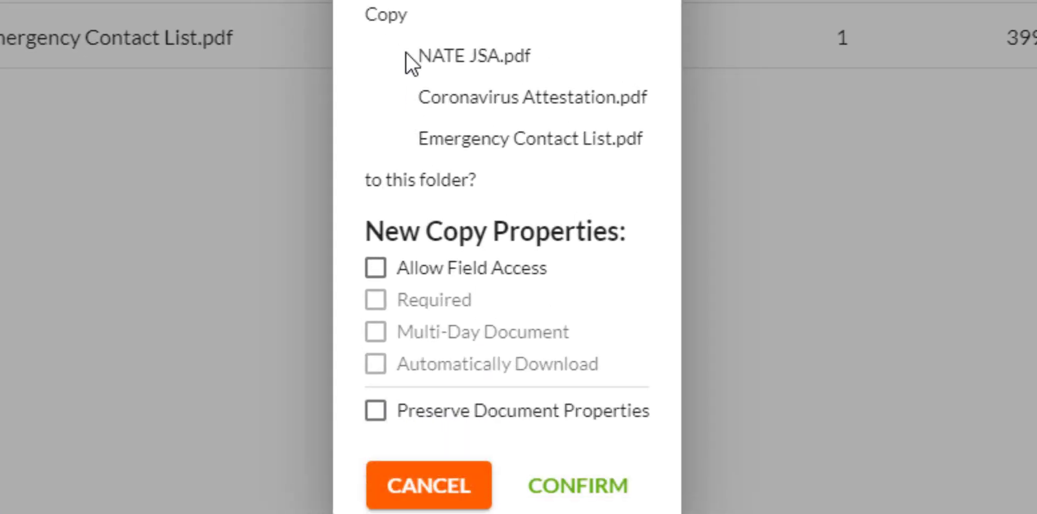
click(378, 416)
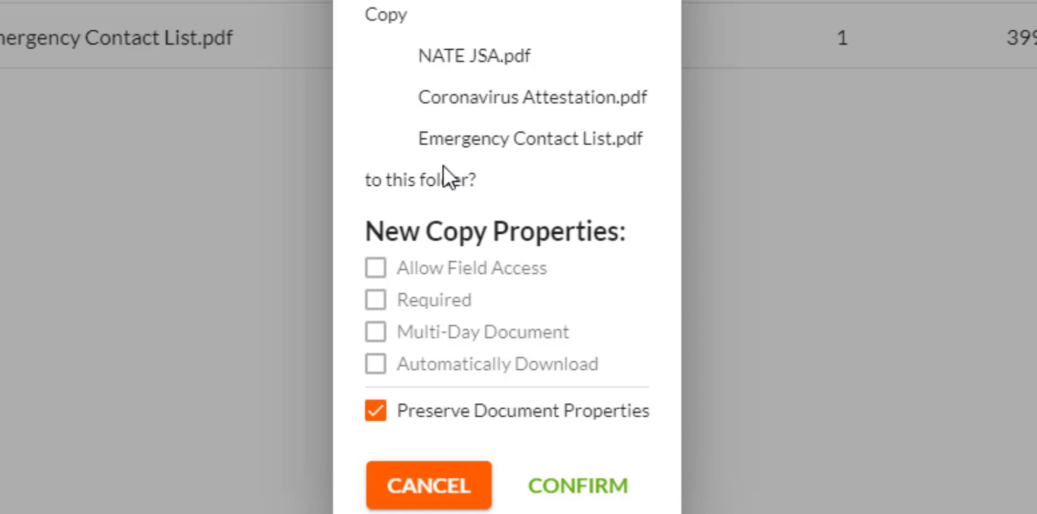
click(378, 414)
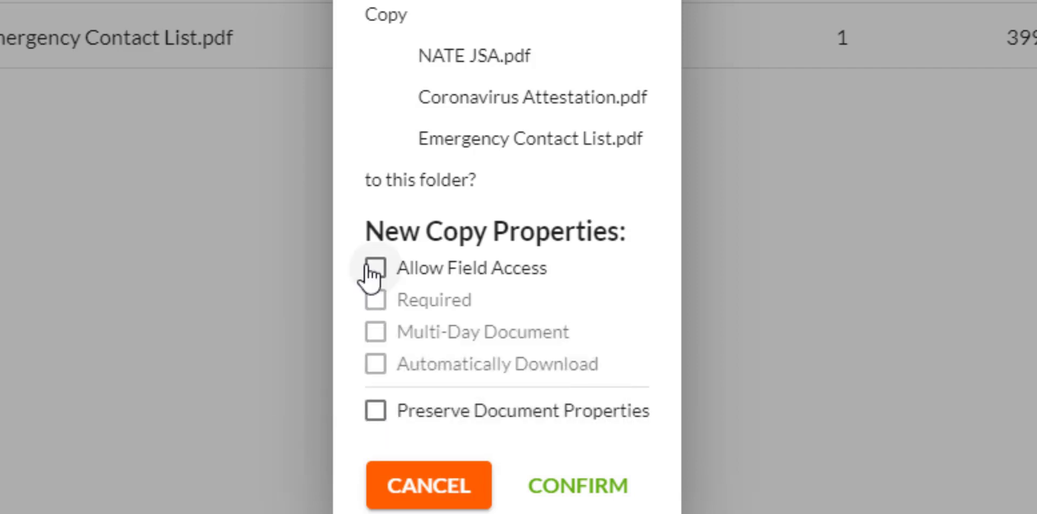
click(375, 268)
click(375, 332)
click(375, 363)
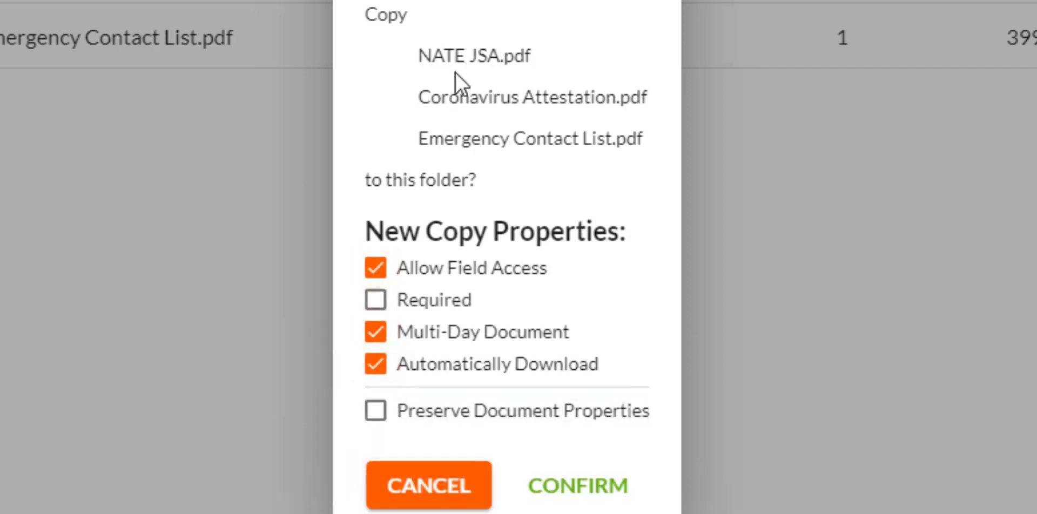
click(379, 339)
click(375, 363)
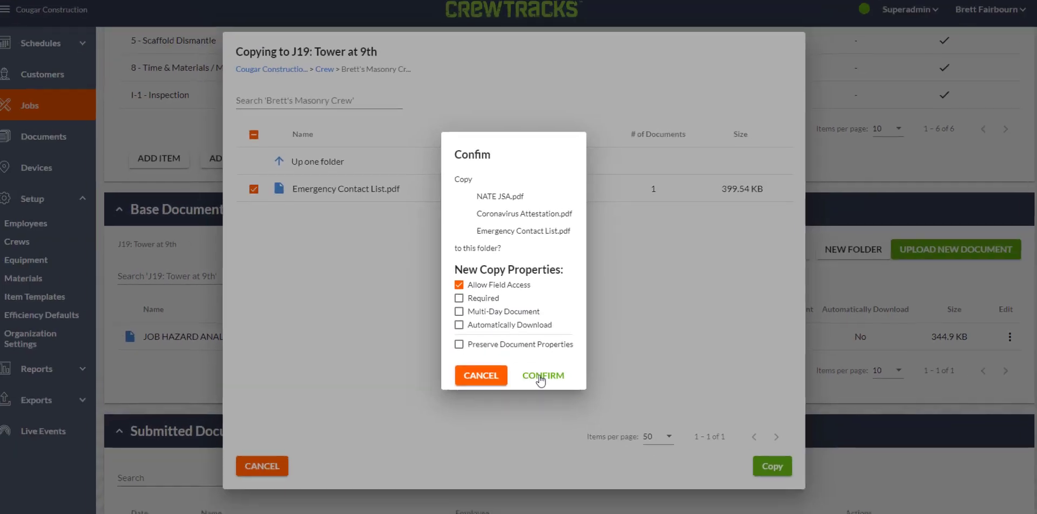
click(538, 376)
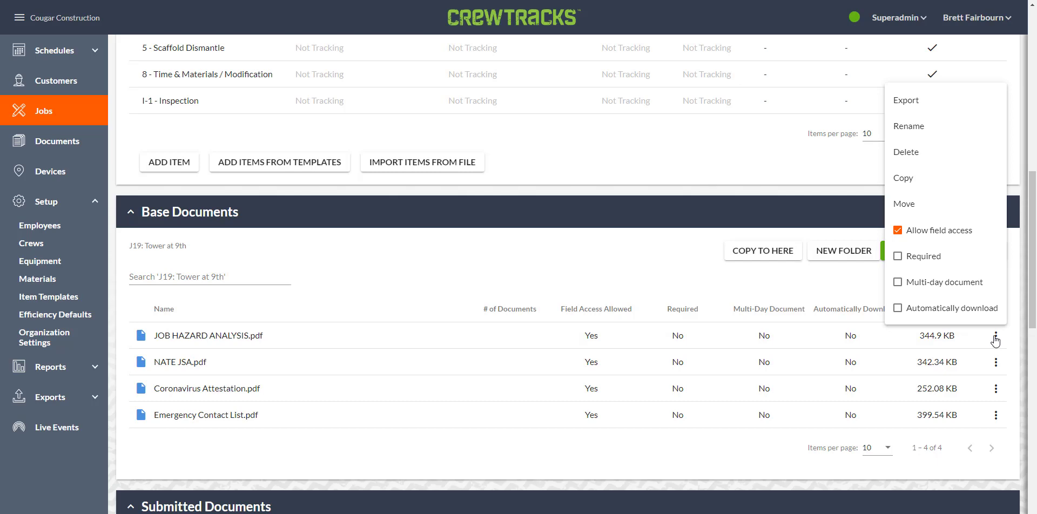
- Delete JOB HAZARD ANALYSIS.pdf from the base documents of J19: Tower at 9th and view the copied NATE JSA.pdf
click(906, 153)
click(665, 287)
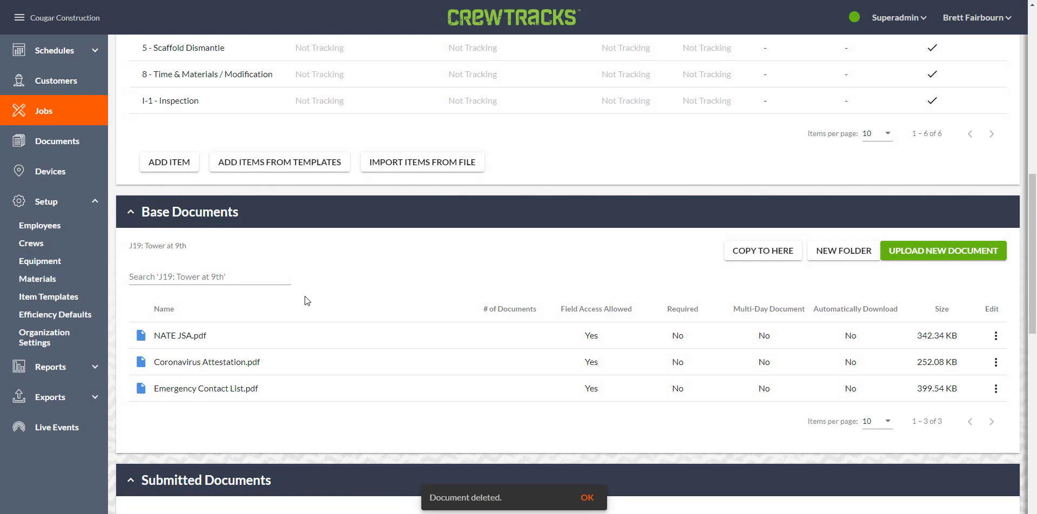
click(182, 338)
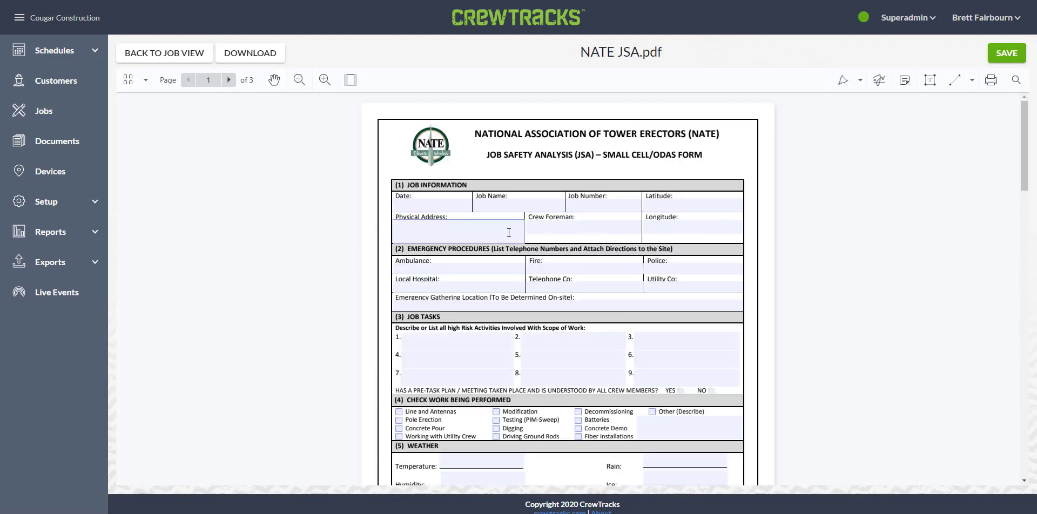
click(145, 56)
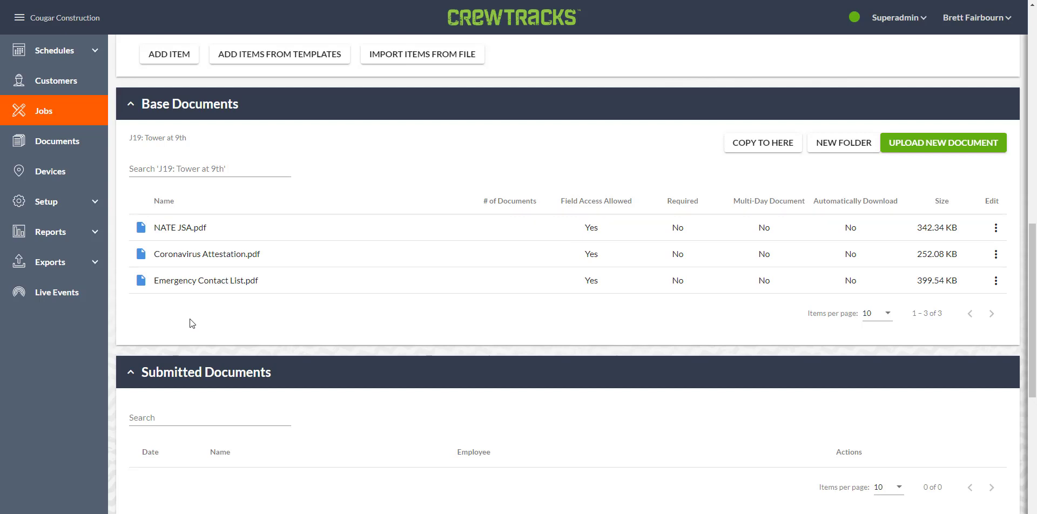
- Create a folder named Safety Documents in the base documents of J19: Tower at 9th
click(827, 151)
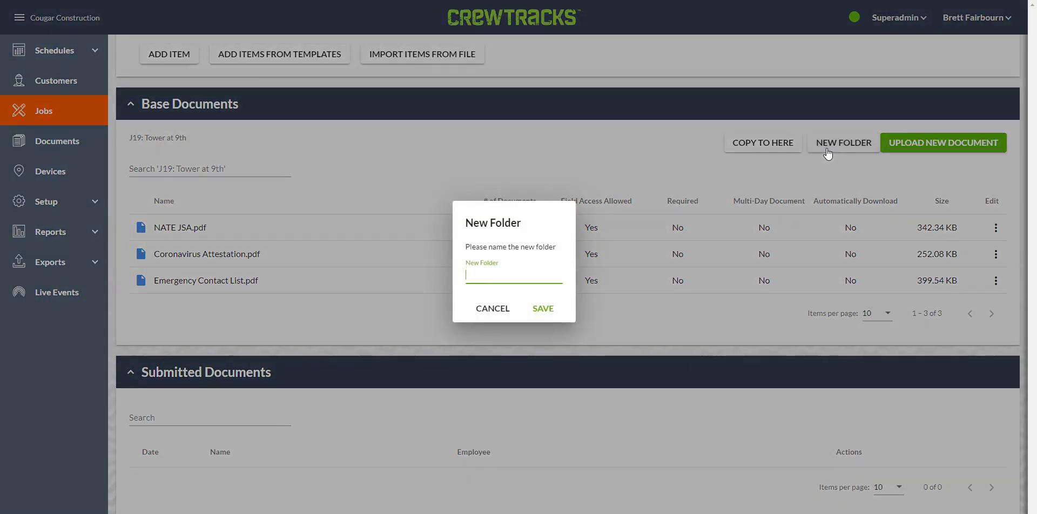
text(Safety Documents)
key(Return)
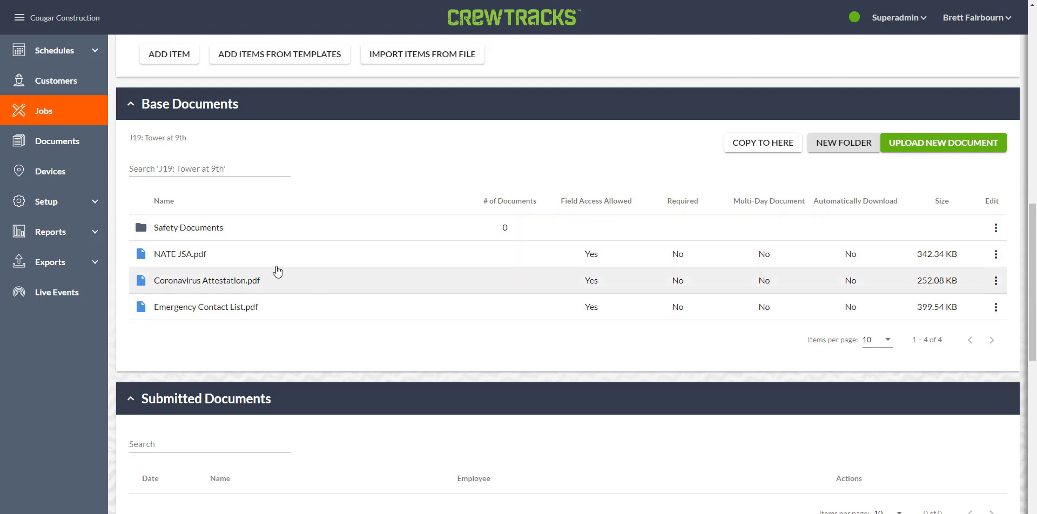
- Move NATE JSA.pdf into the Safety Documents folder of J19: Tower at 9th
click(995, 254)
click(909, 386)
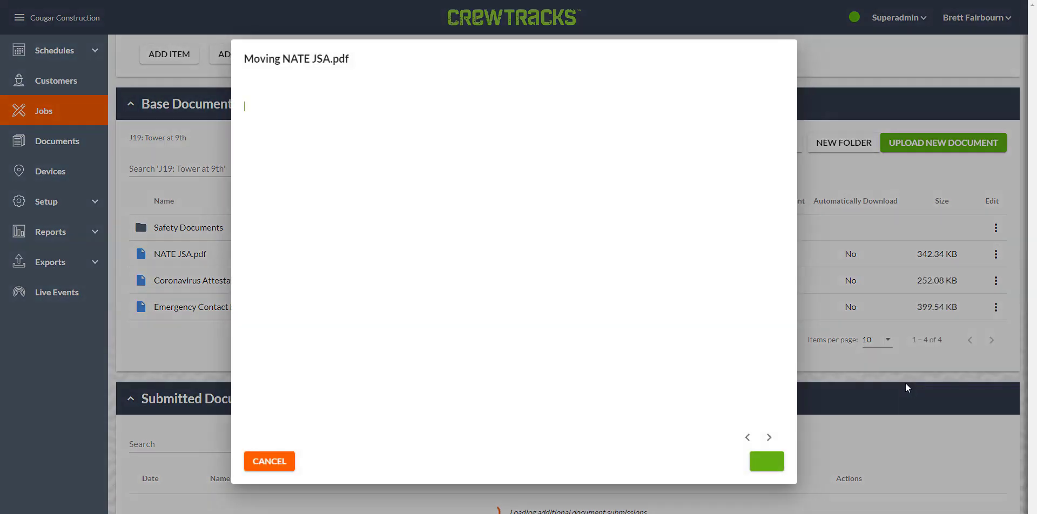
click(261, 165)
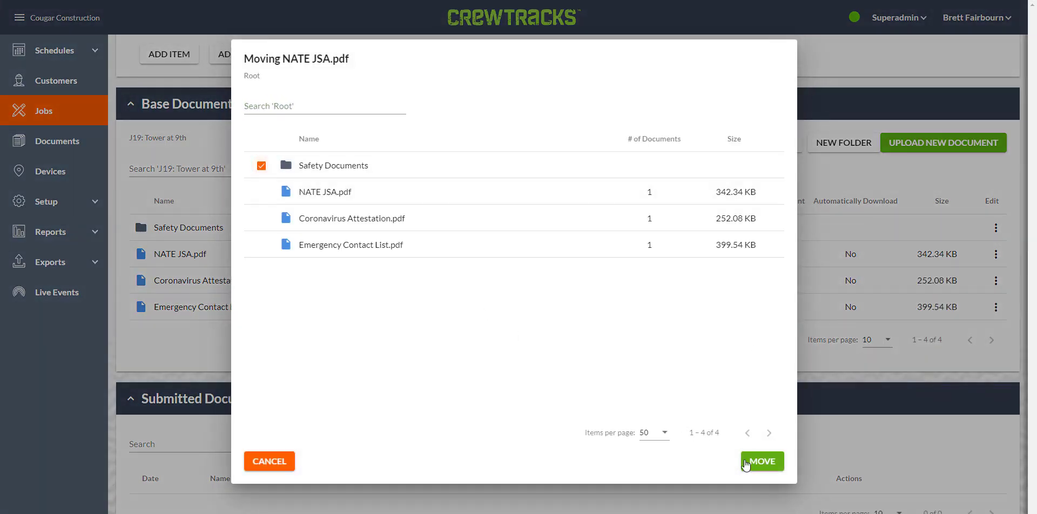
click(750, 464)
click(534, 323)
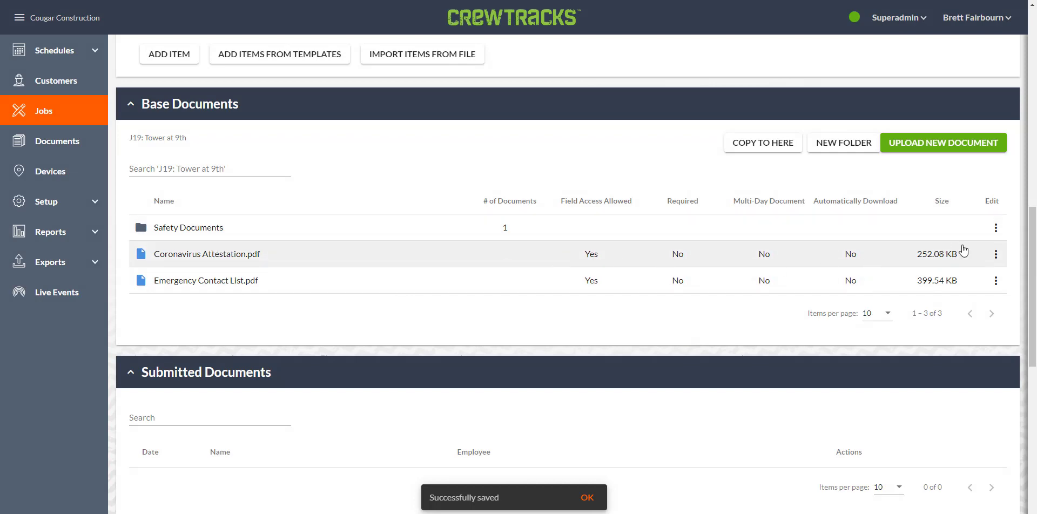
- Move Coronavirus Attestation.pdf into the Safety Documents folder of J19: Tower at 9th
click(995, 253)
click(913, 385)
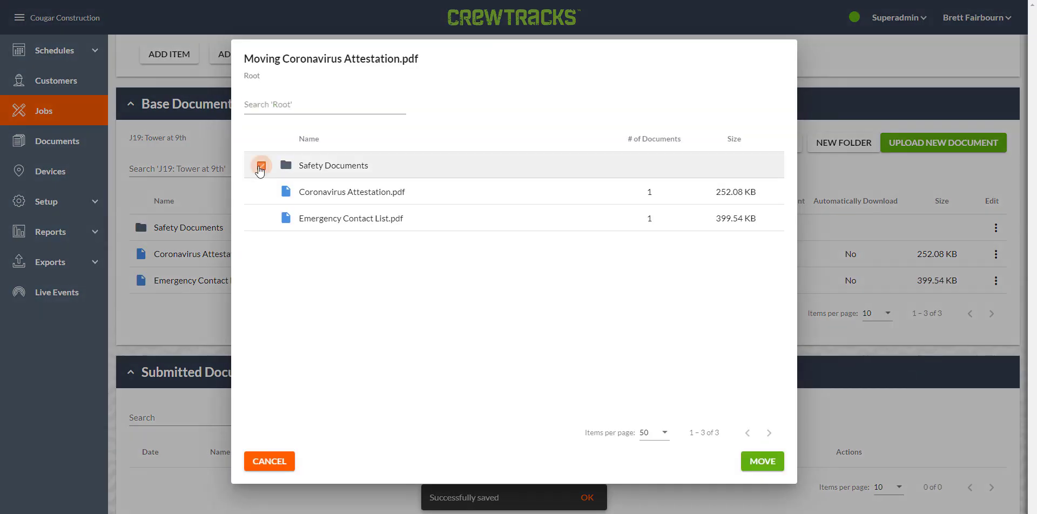
click(750, 462)
click(538, 323)
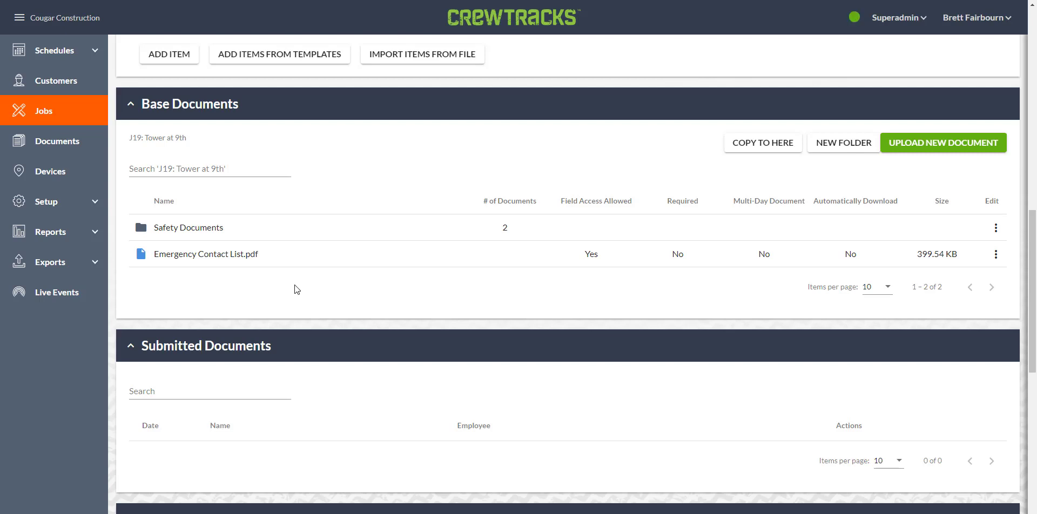
- Start a new schedule on 2020-12-08 and assign its foreman and supervisor
click(81, 49)
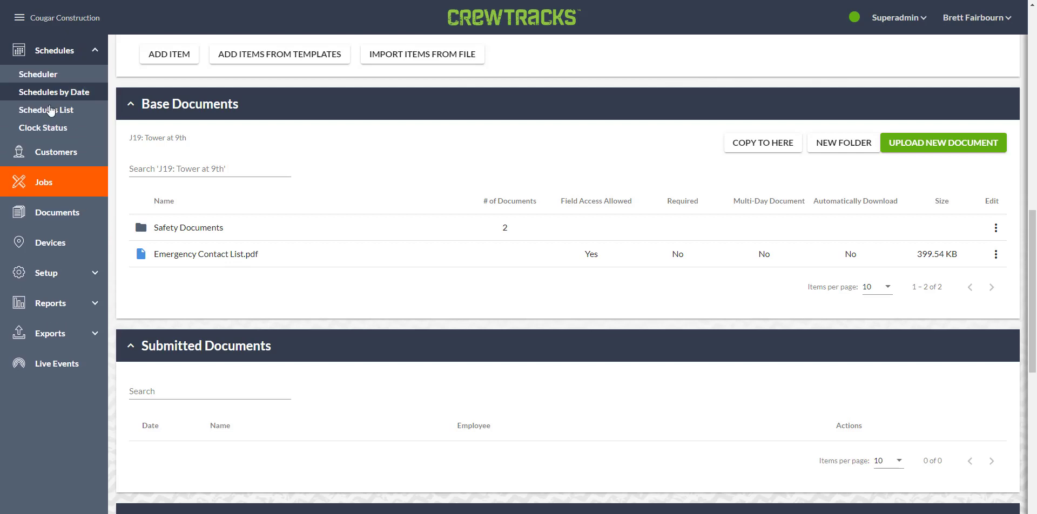
click(49, 112)
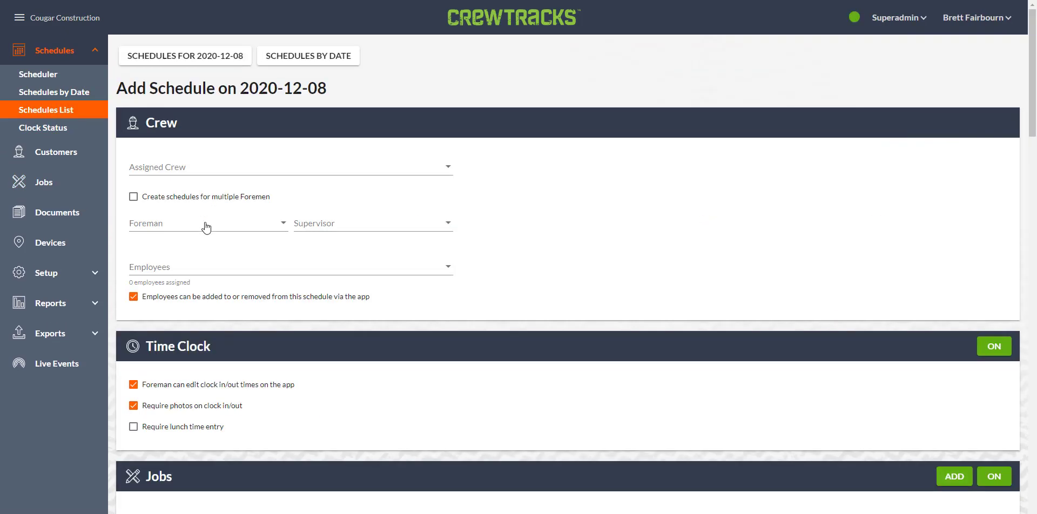
click(206, 226)
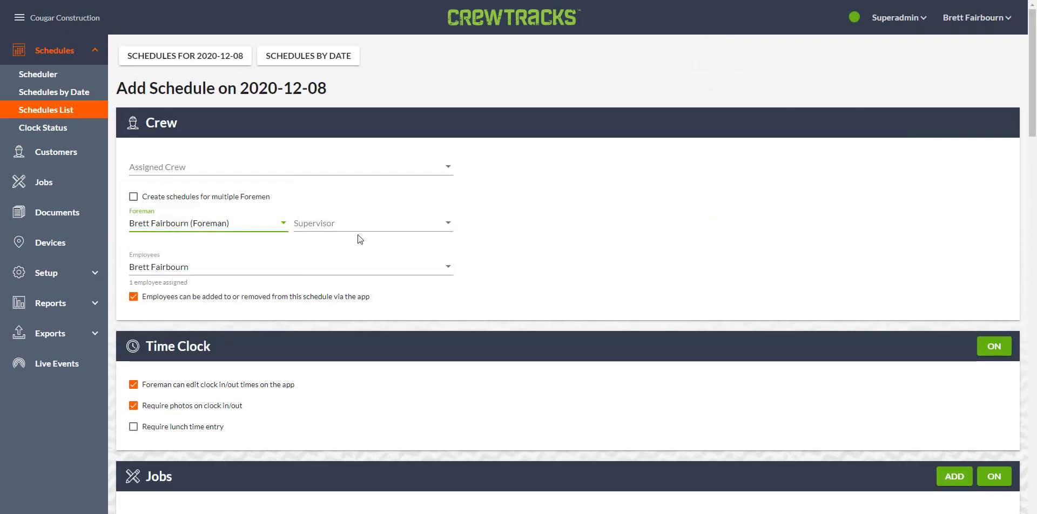
click(359, 224)
click(363, 273)
- Add items 1, 2 and 4 of J19: Tower at 9th to the schedule and review its included documents
scroll(364, 273, down, 3)
click(954, 314)
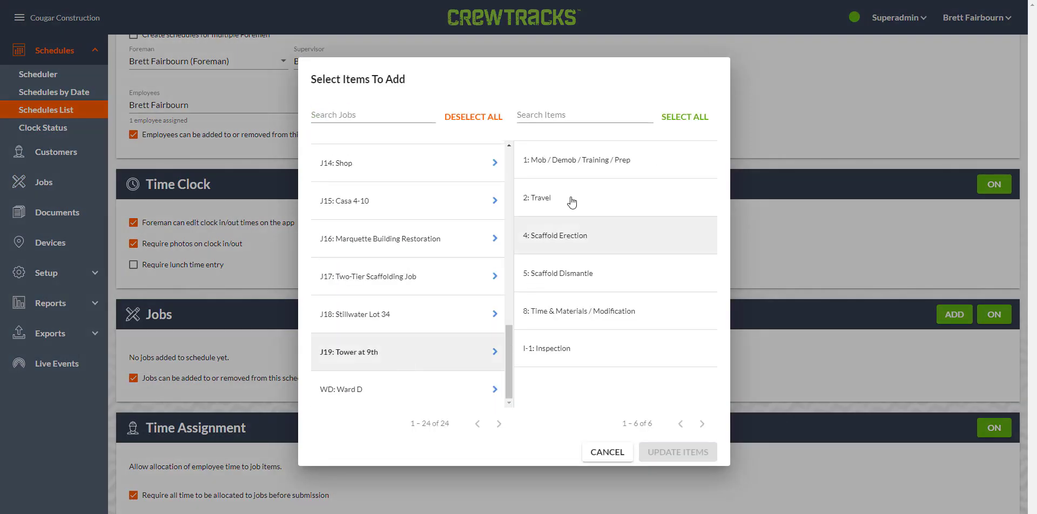
click(677, 452)
scroll(583, 419, down, 20)
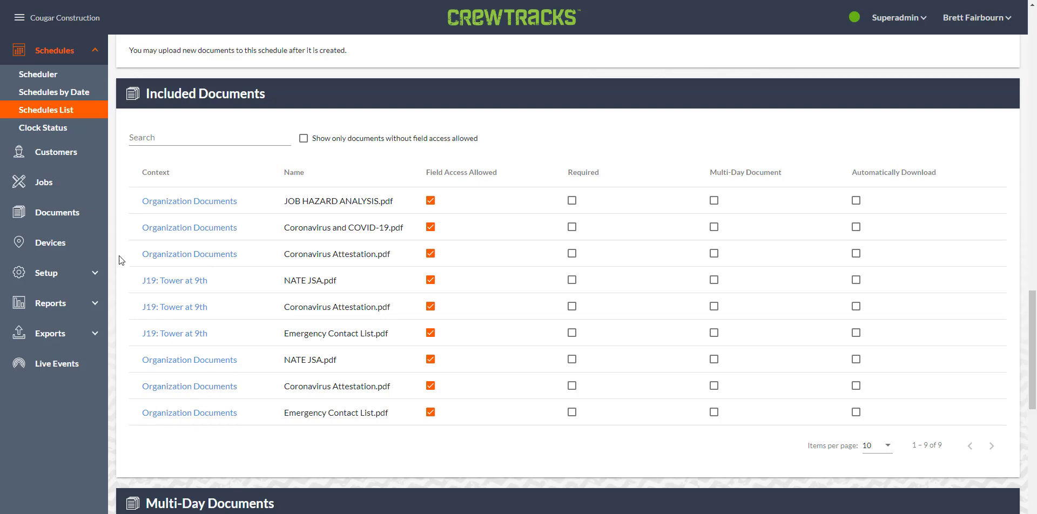
- In the base Organization Documents, disable field access for JOB HAZARD ANALYSIS.pdf
click(58, 213)
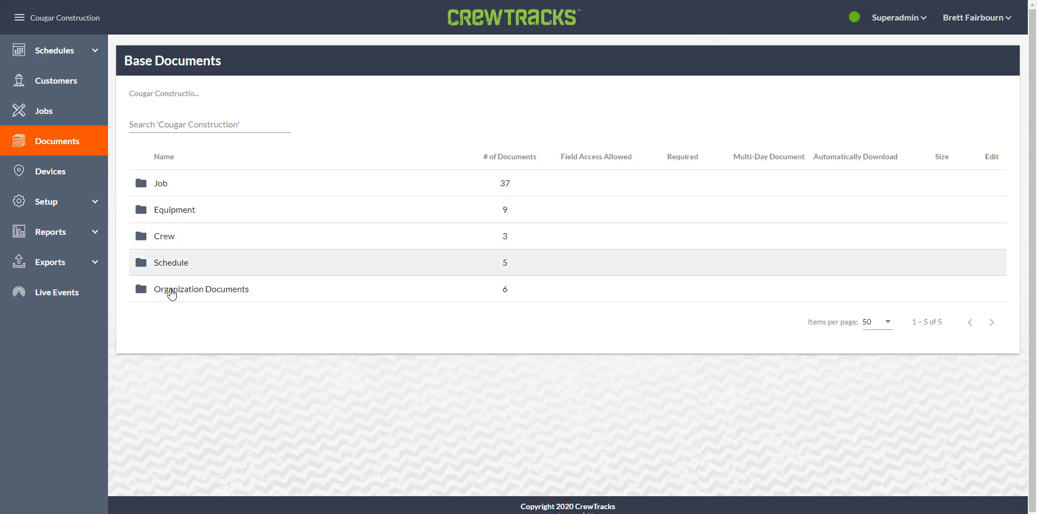
click(171, 295)
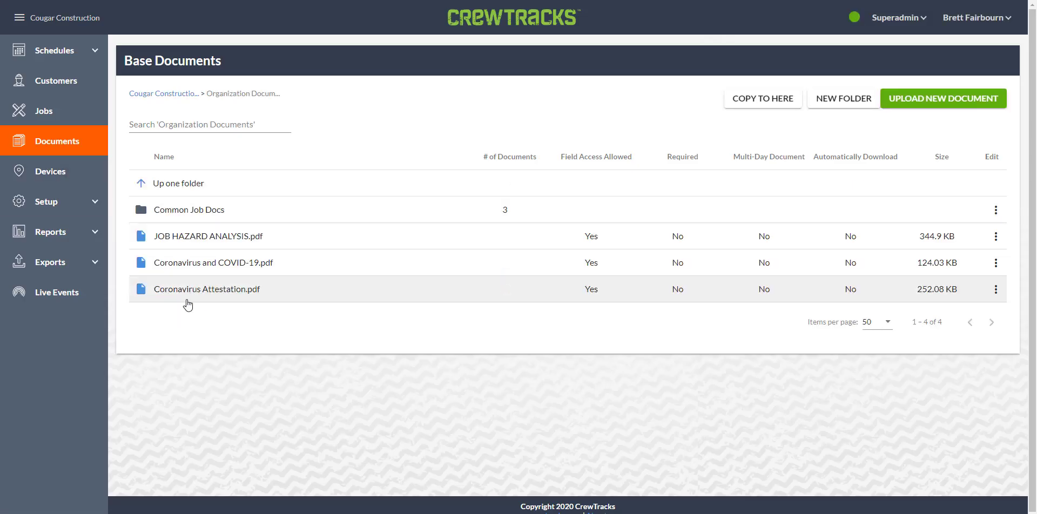
click(997, 240)
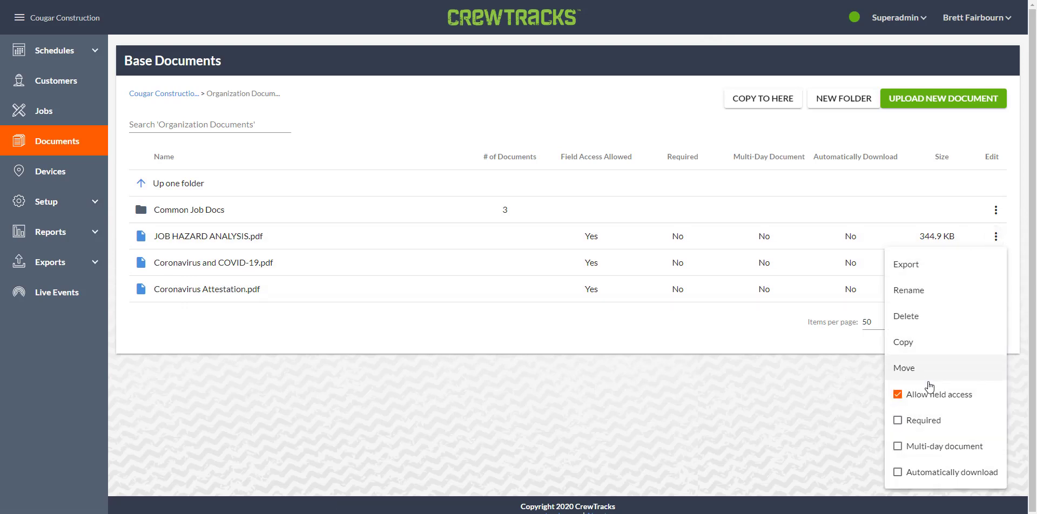
click(898, 393)
click(940, 297)
- Disable field access for Coronavirus and COVID-19.pdf and Coronavirus Attestation.pdf in Organization Documents
click(995, 262)
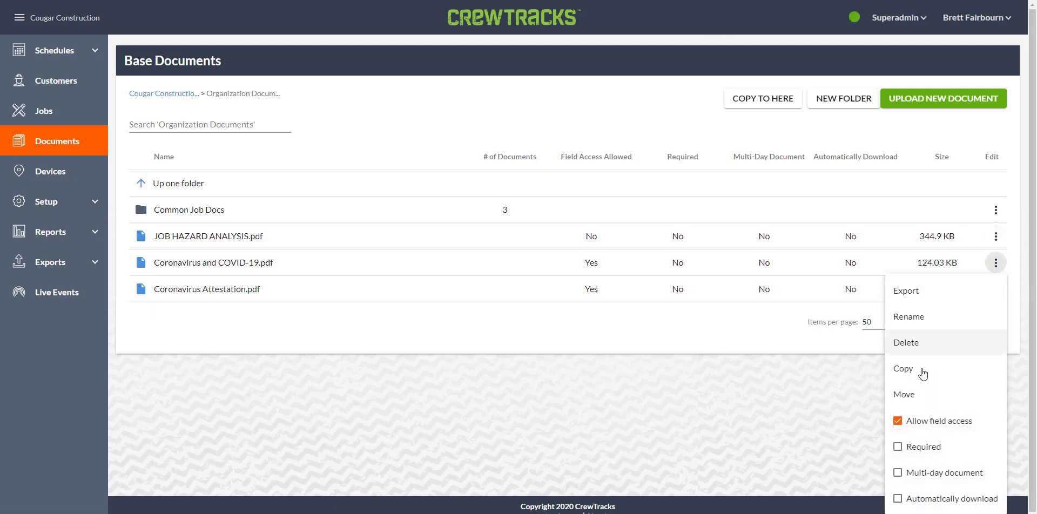
click(913, 420)
click(809, 344)
click(995, 289)
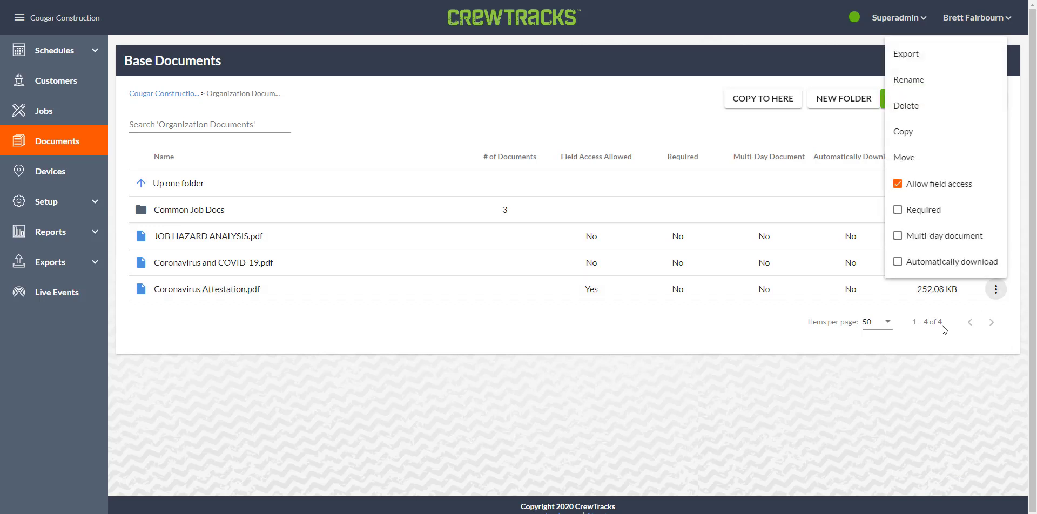
click(898, 184)
click(698, 346)
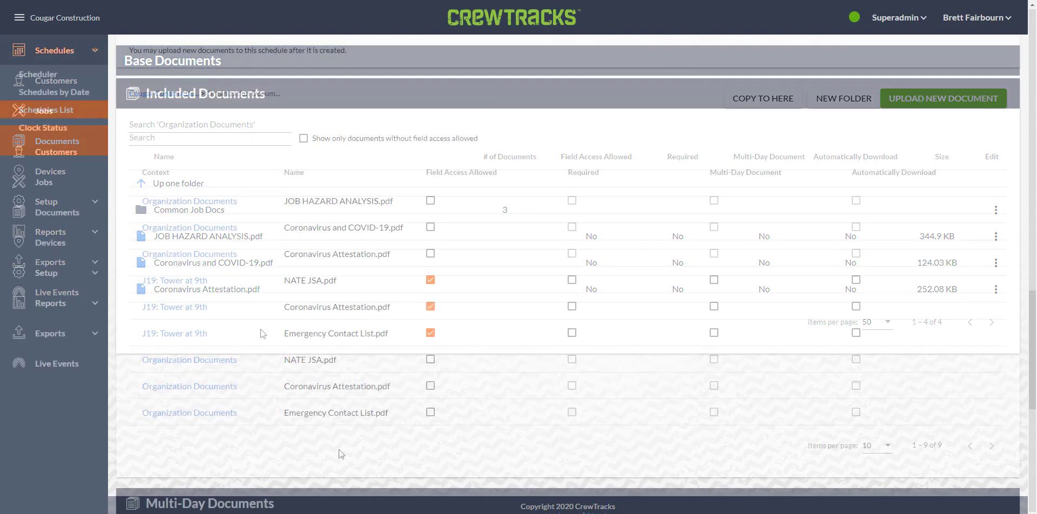
- Save the new schedule and view its daily report down to the Submitted Documents section
scroll(340, 454, down, 10)
click(159, 471)
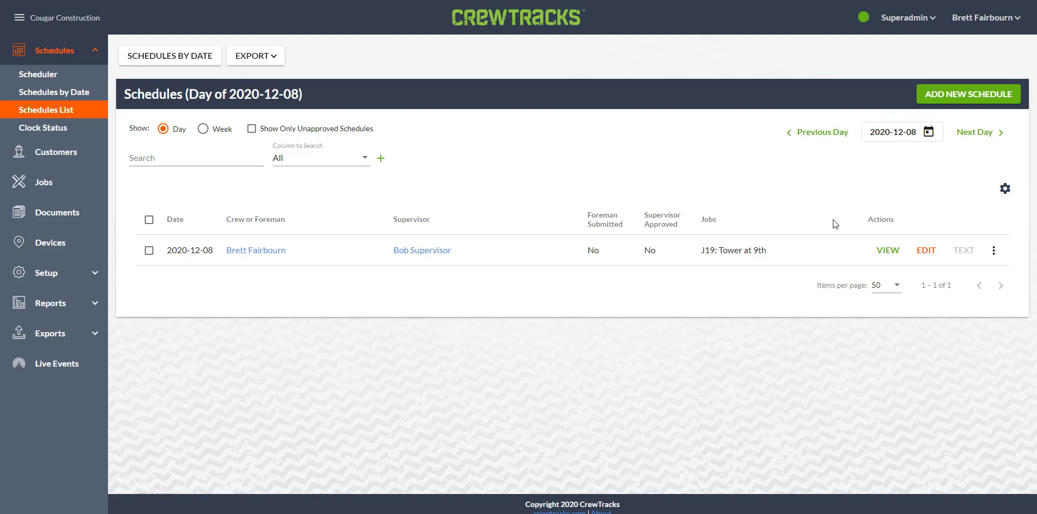
click(882, 251)
scroll(594, 291, down, 8)
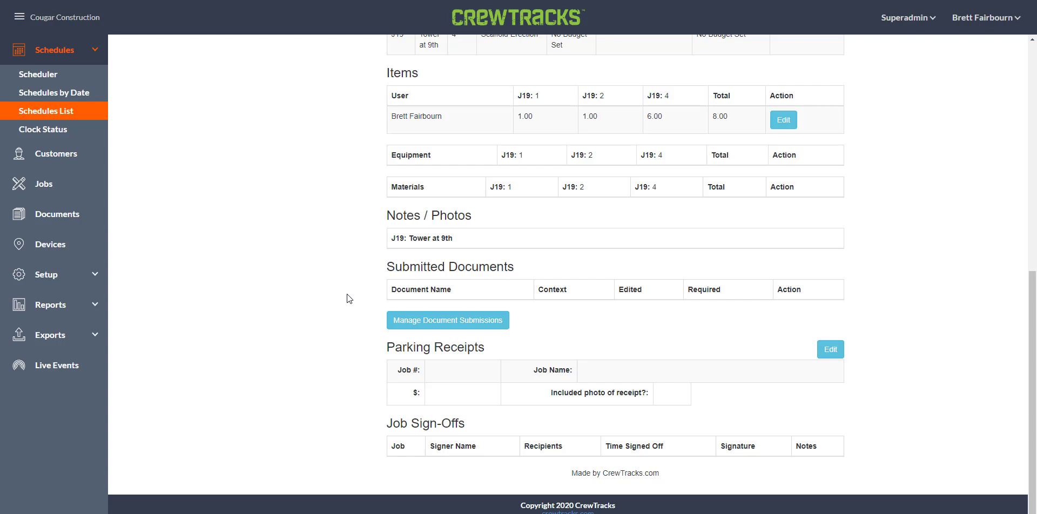
- Manage the schedule's document submissions and open the Safety Documents folder under job J19: Tower at 9th
click(480, 324)
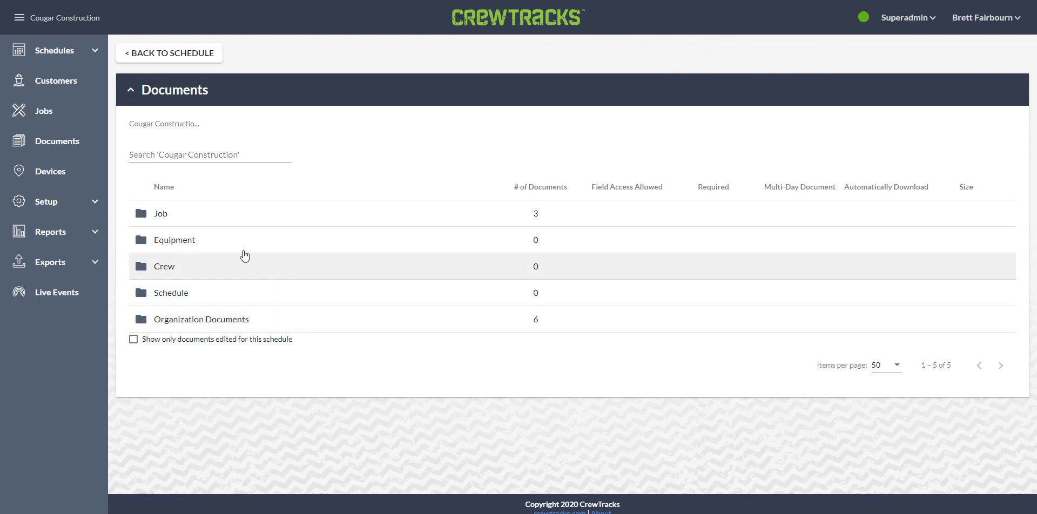
click(170, 220)
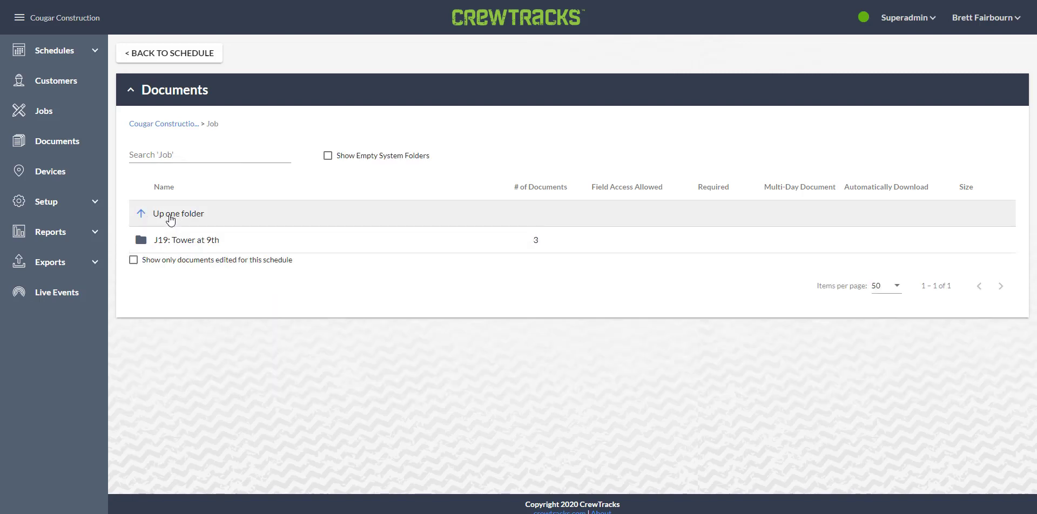
click(179, 240)
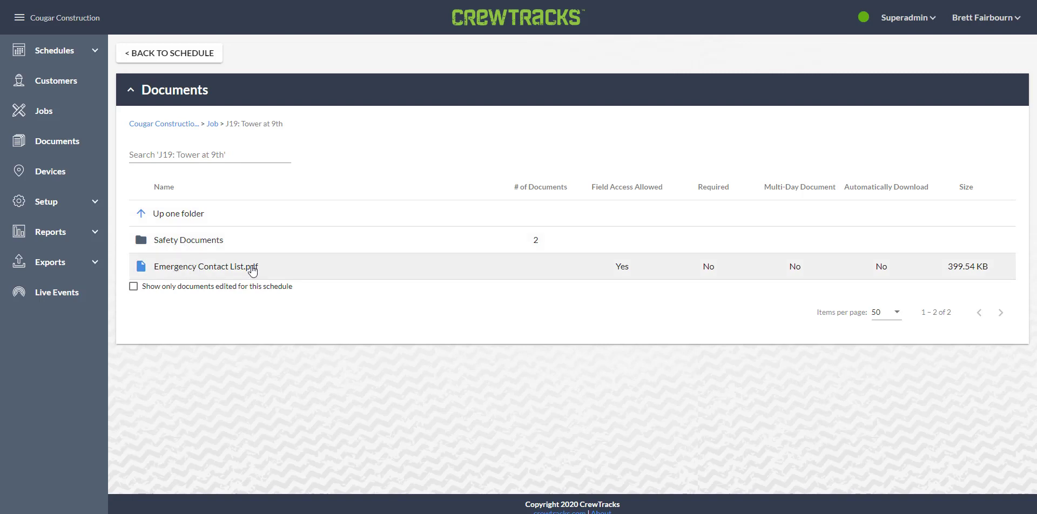
click(183, 245)
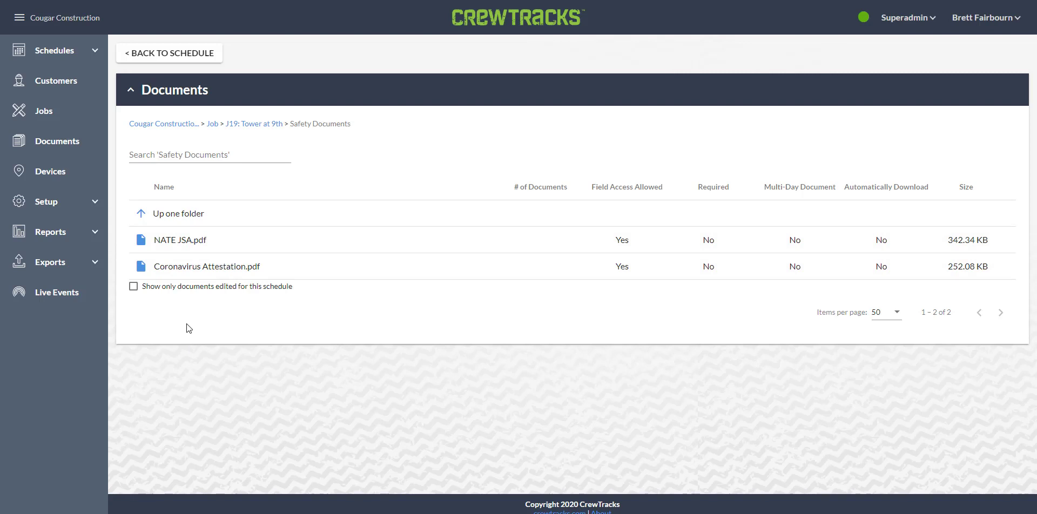
- Enter Tower at 9th as the job name in NATE JSA.pdf and save it as a copy named Edit1
click(173, 242)
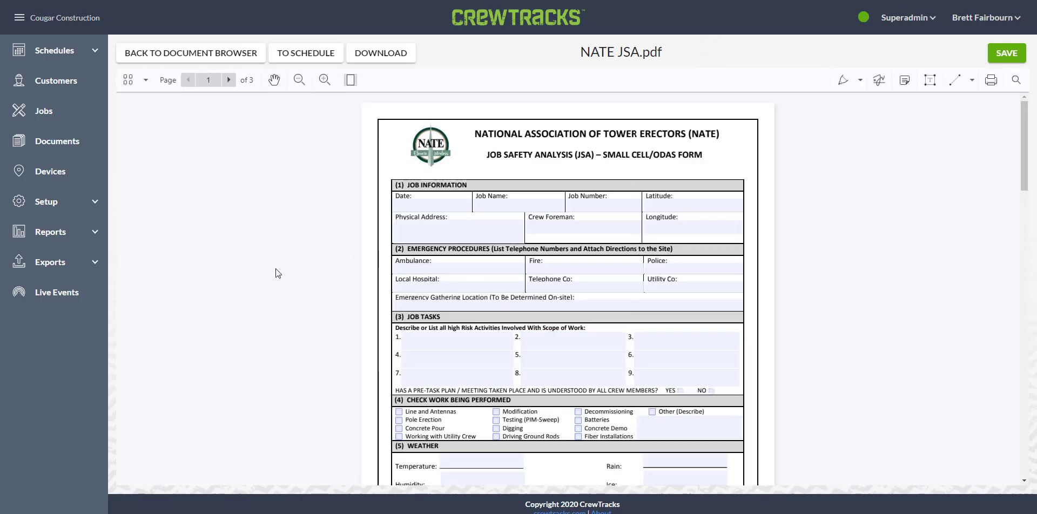
click(1005, 53)
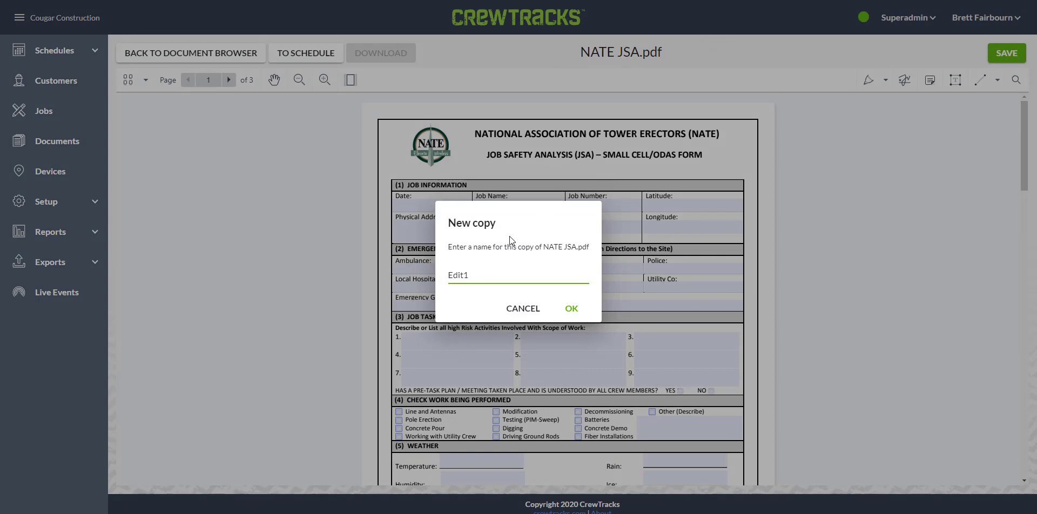
click(571, 311)
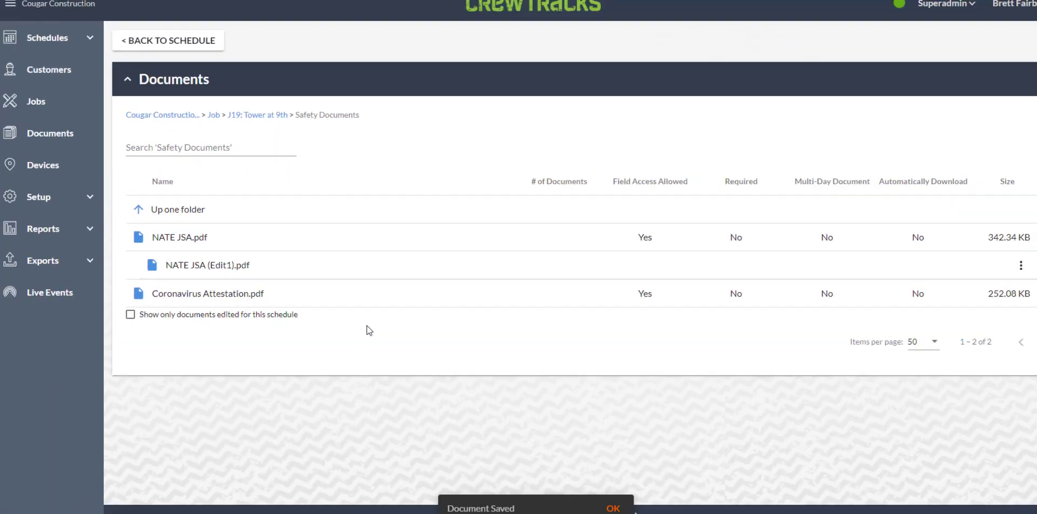
- Return to the schedule's daily report, then open and look through the submitted NATE JSA (Edit1).pdf
click(164, 60)
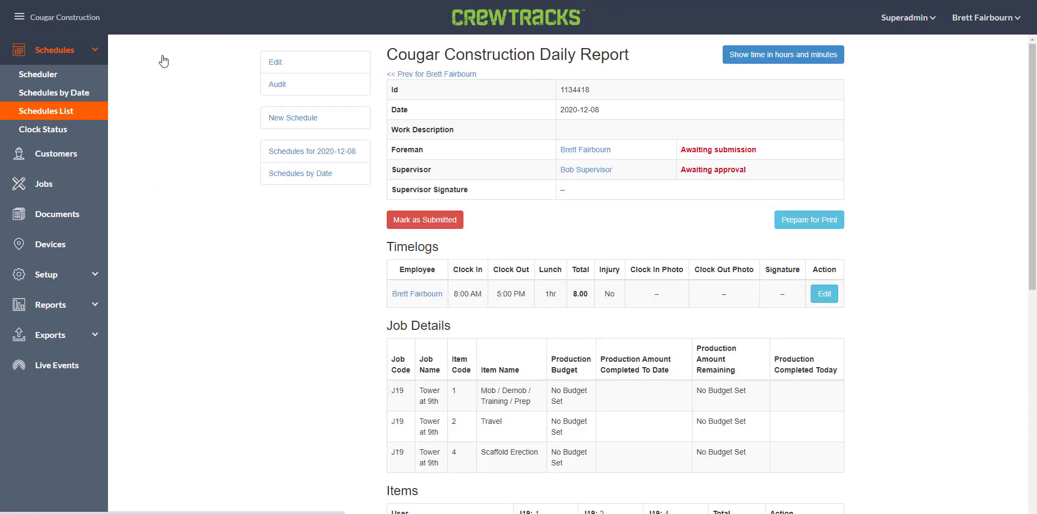
scroll(280, 271, down, 10)
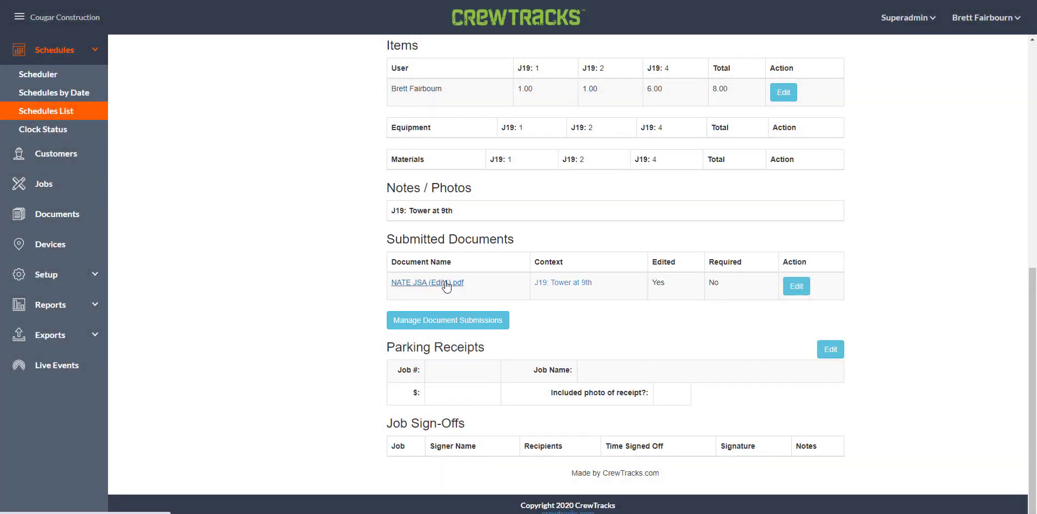
click(446, 284)
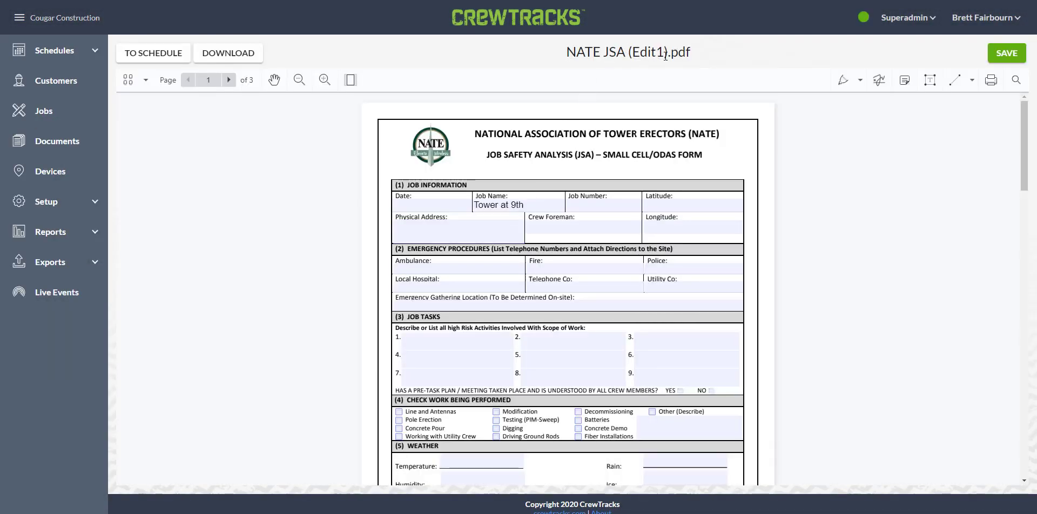
scroll(517, 314, down, 1)
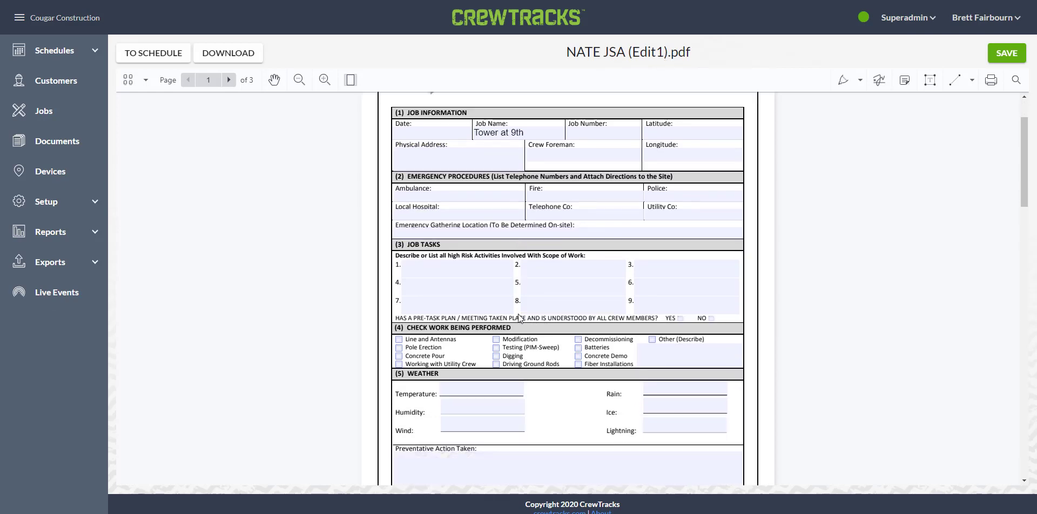
scroll(520, 318, down, 3)
scroll(540, 281, up, 4)
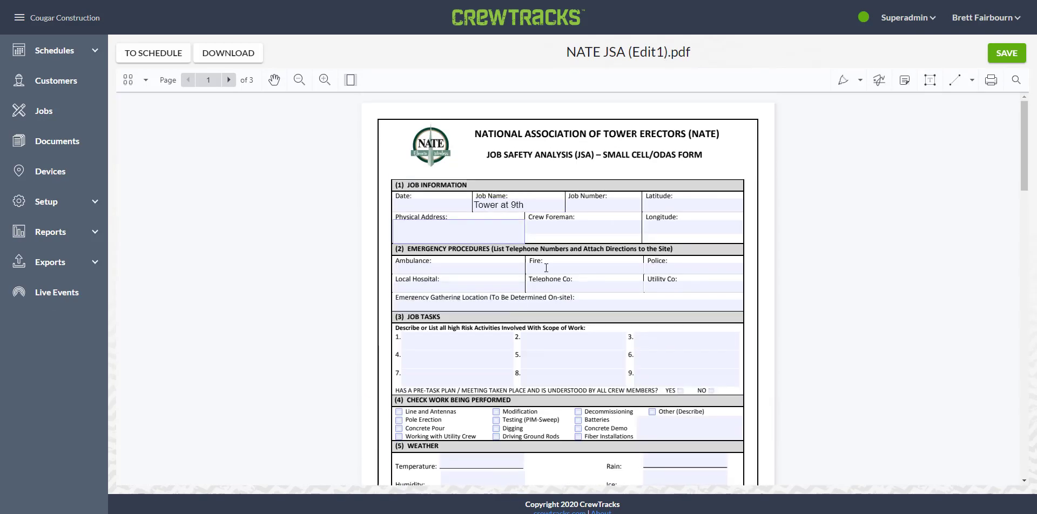
- Sign the JSA Completed By signature field on page 2 with a freehand blue signature
scroll(540, 303, down, 9)
click(570, 274)
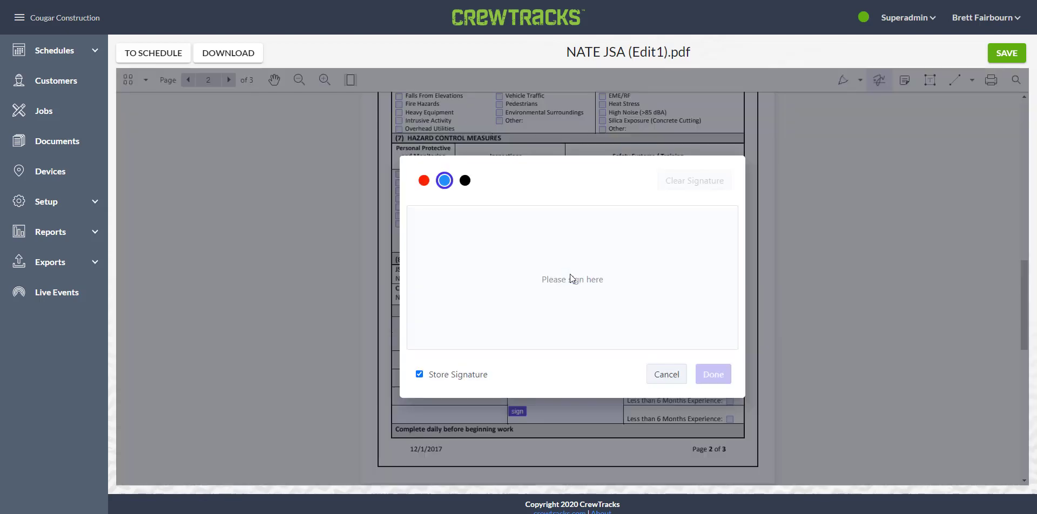
mouse_move(461, 266)
mouse_down()
mouse_move(591, 234)
mouse_move(677, 306)
mouse_up()
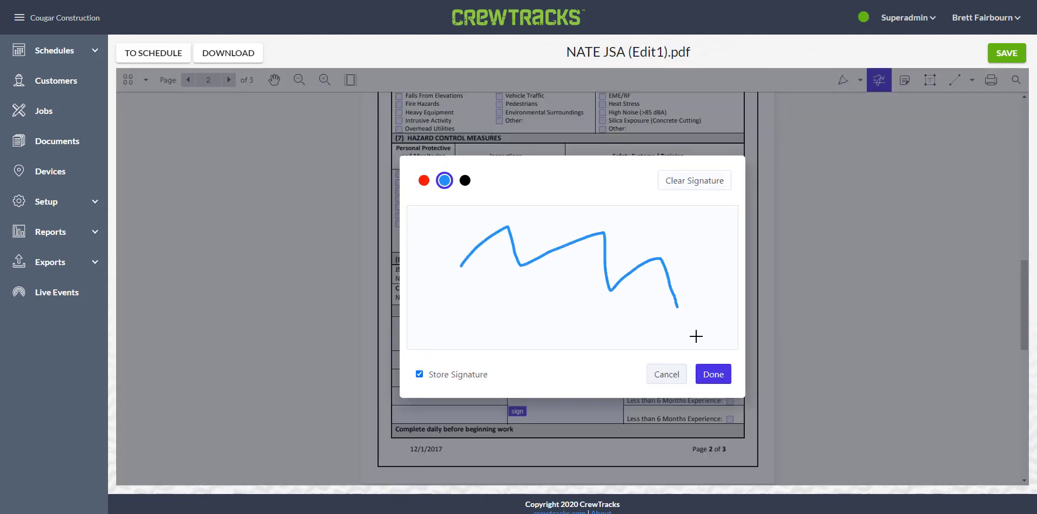
click(713, 374)
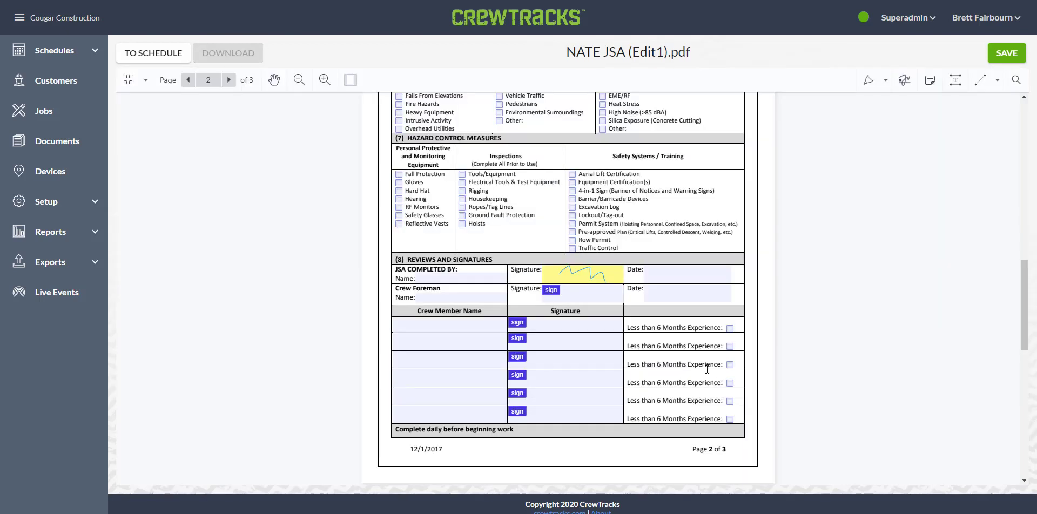
- Draw overlapping freehand blue loops over the Safety Systems / Training section on page 2 of the JSA
click(885, 81)
click(821, 111)
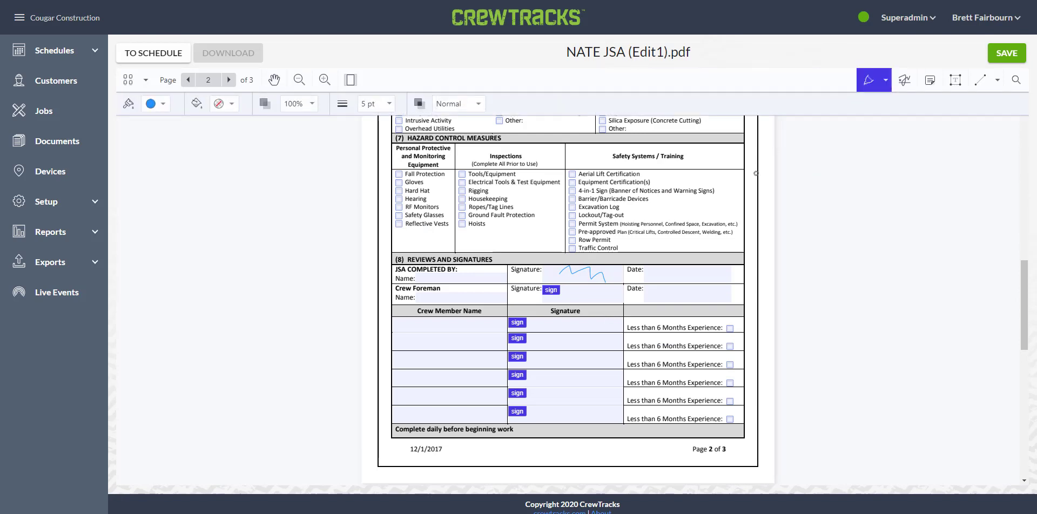
mouse_move(755, 173)
mouse_down()
mouse_move(673, 278)
mouse_move(721, 251)
mouse_move(660, 213)
mouse_up()
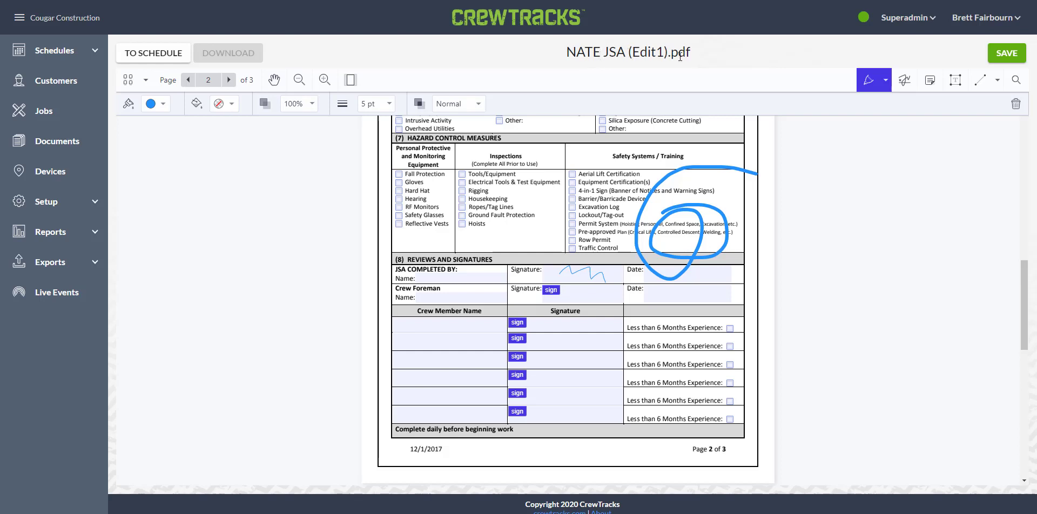
- Save the marked-up NATE JSA (Edit1).pdf and return to the schedule
click(1003, 60)
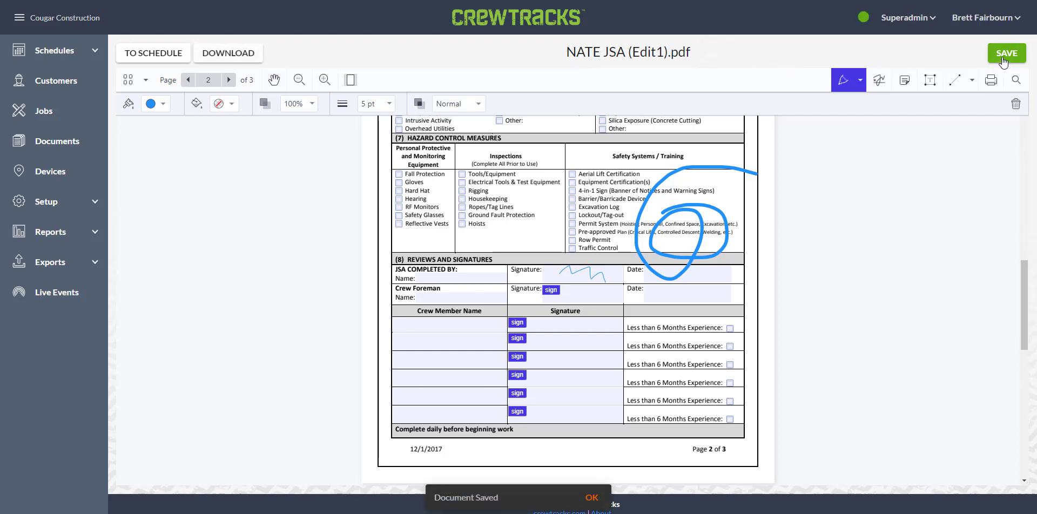
click(152, 58)
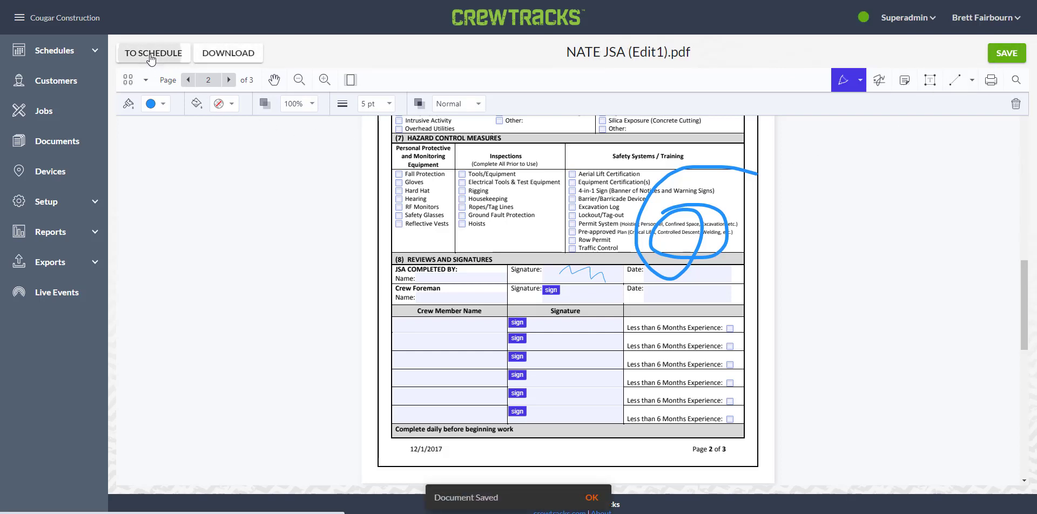
scroll(302, 313, down, 8)
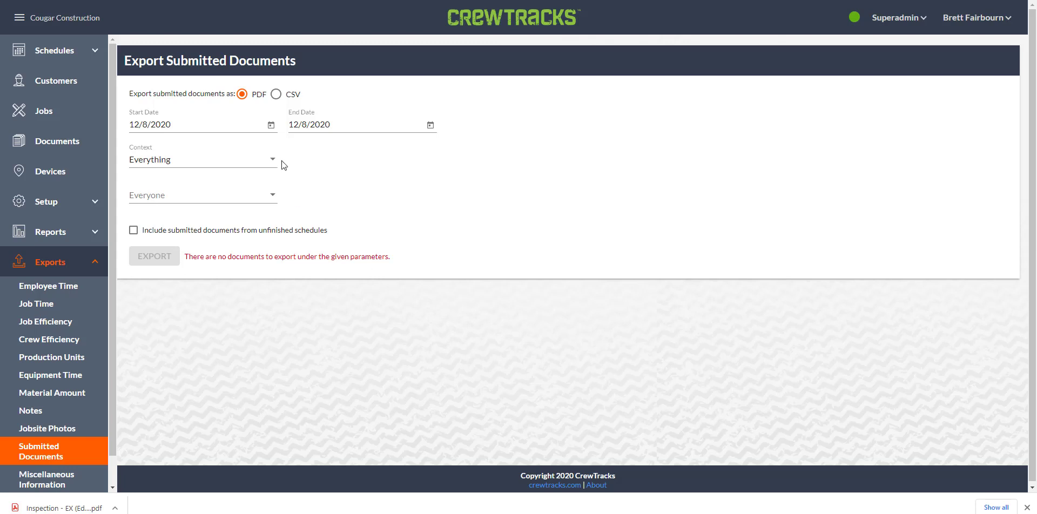
- Set the submitted documents export to CSV and mark JOB HAZARD ANALYSIS.pdf from job J1: Green Oaks Sidewalk as a base document
click(276, 94)
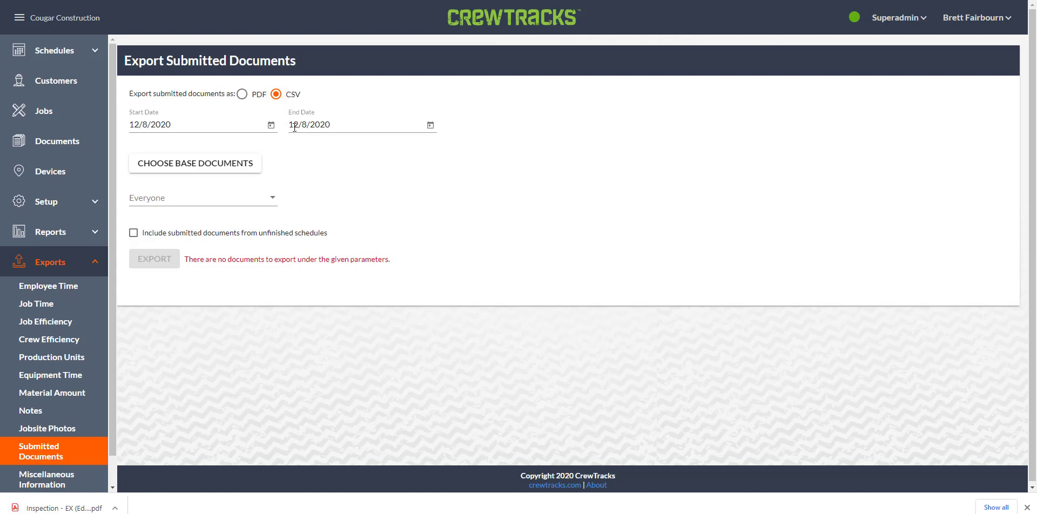
click(234, 166)
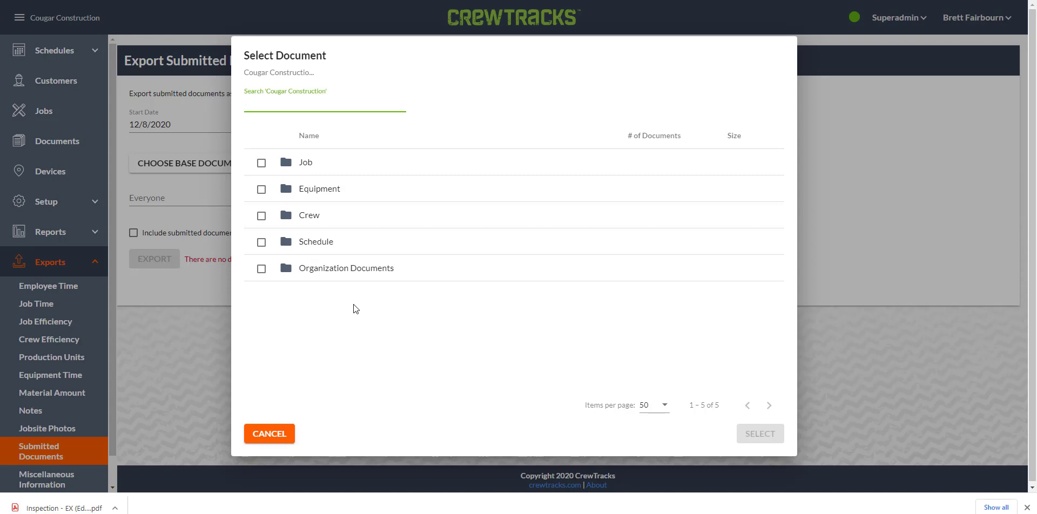
click(304, 163)
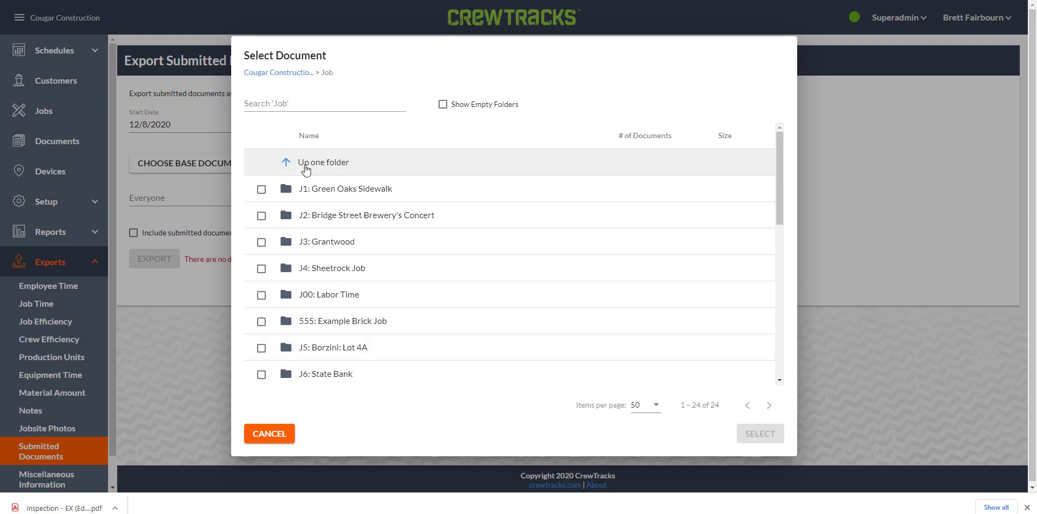
click(313, 190)
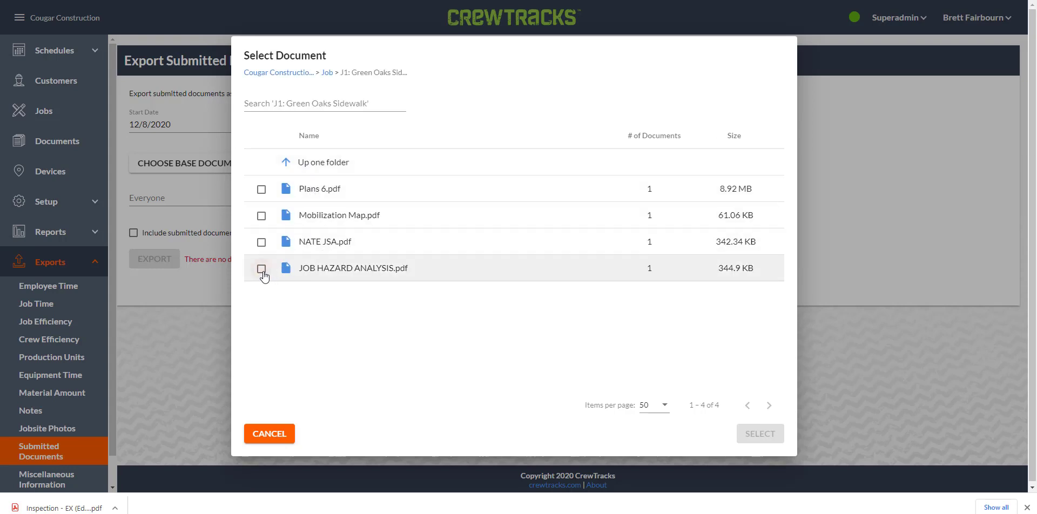
click(261, 268)
- Add JOB HAZARD ANALYSIS.pdf from job J2: Bridge Street Brewery's Concert to the base documents and confirm the selection
click(287, 163)
click(321, 223)
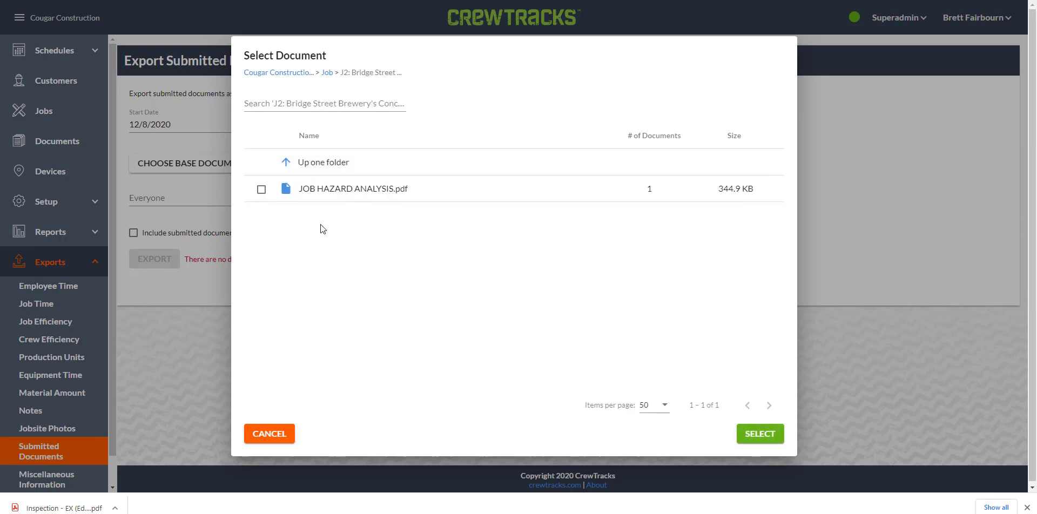
click(261, 190)
click(287, 172)
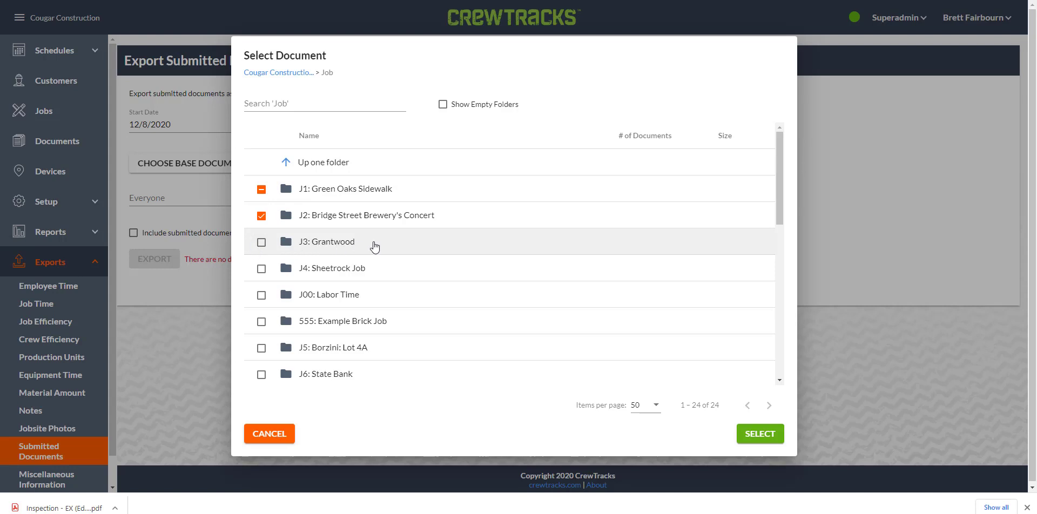
click(756, 434)
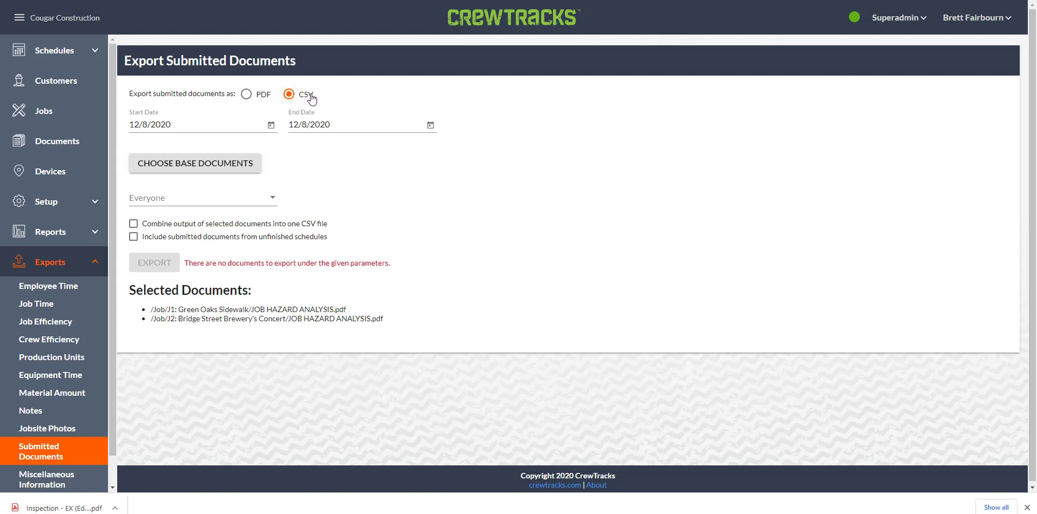
click(243, 162)
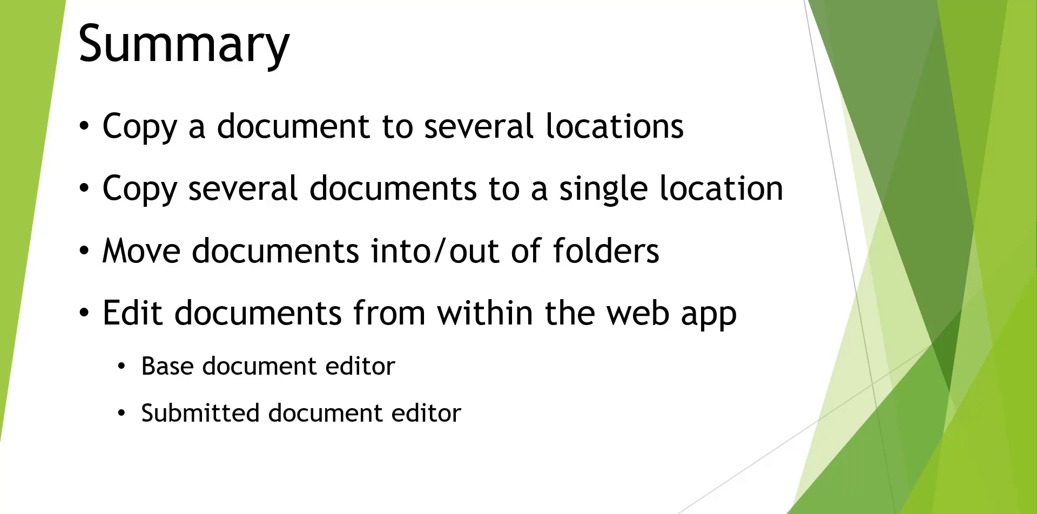
key(Right)
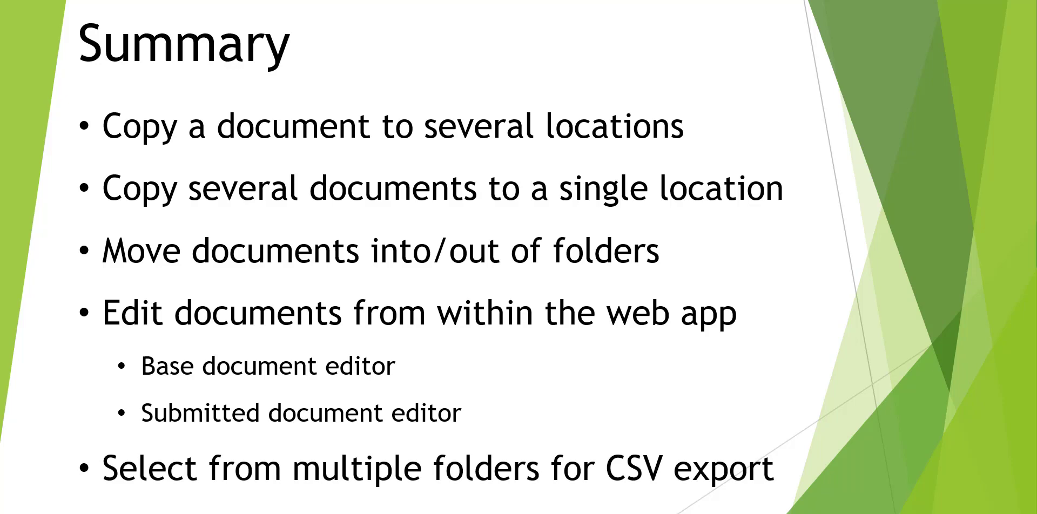